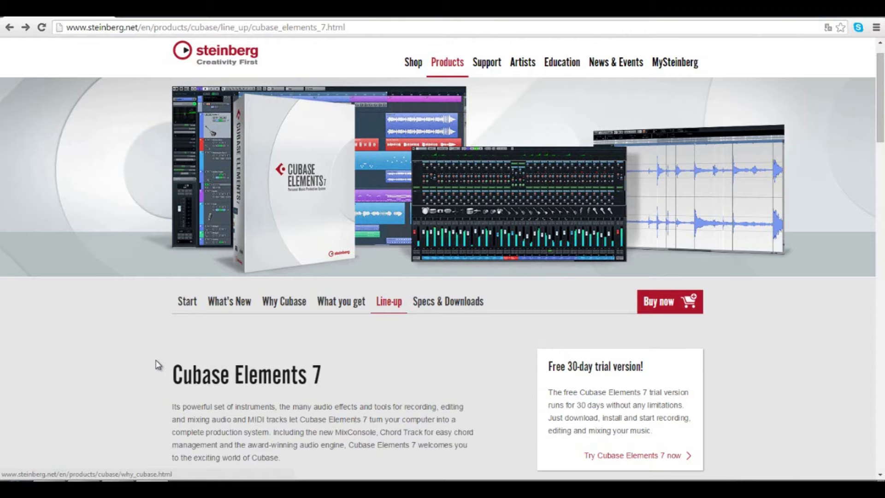
# Look through the Cubase Elements 7 product page, examining the trial offer, the full-version download and the key features
pyautogui.scroll(2, 144, 358)
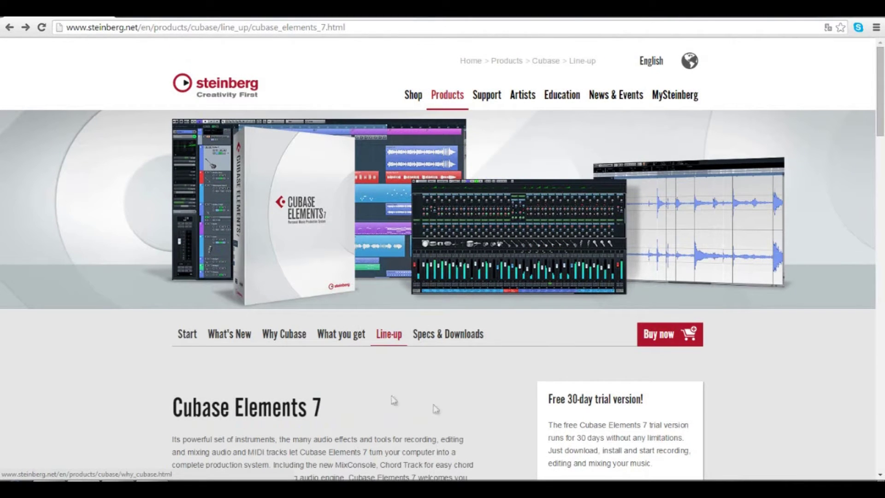
pyautogui.scroll(-3, 749, 352)
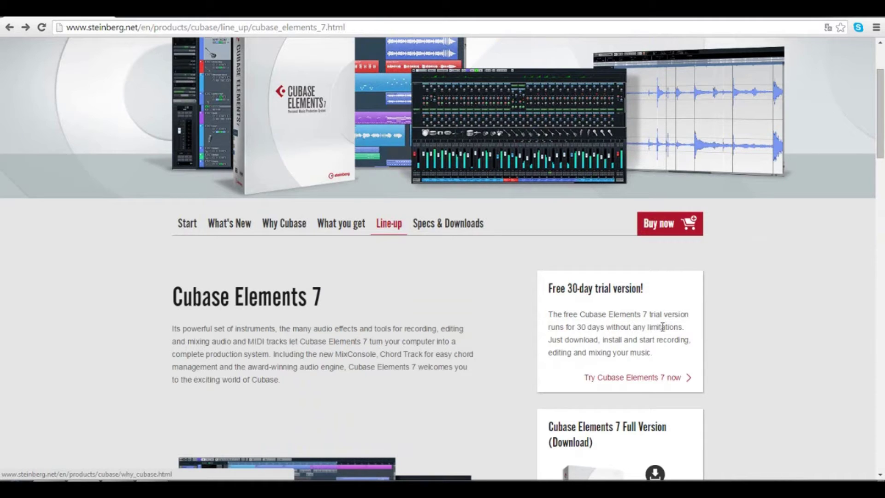
pyautogui.scroll(-8, 769, 246)
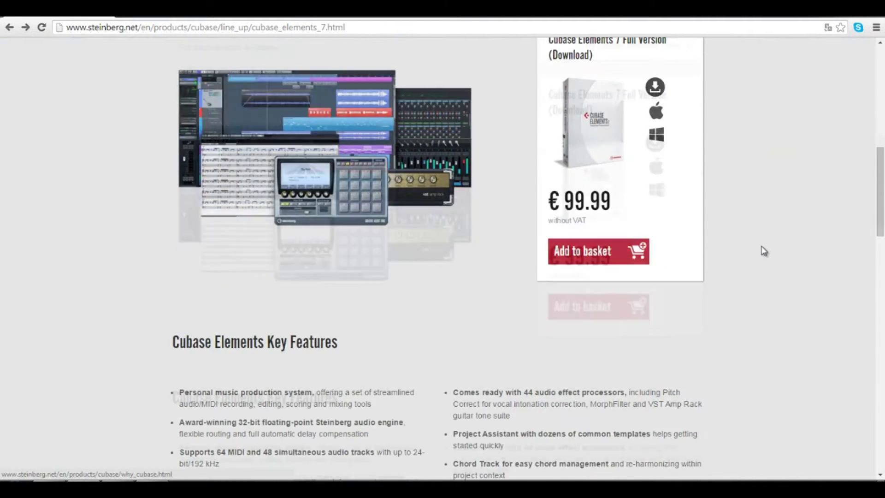
pyautogui.scroll(2, 763, 250)
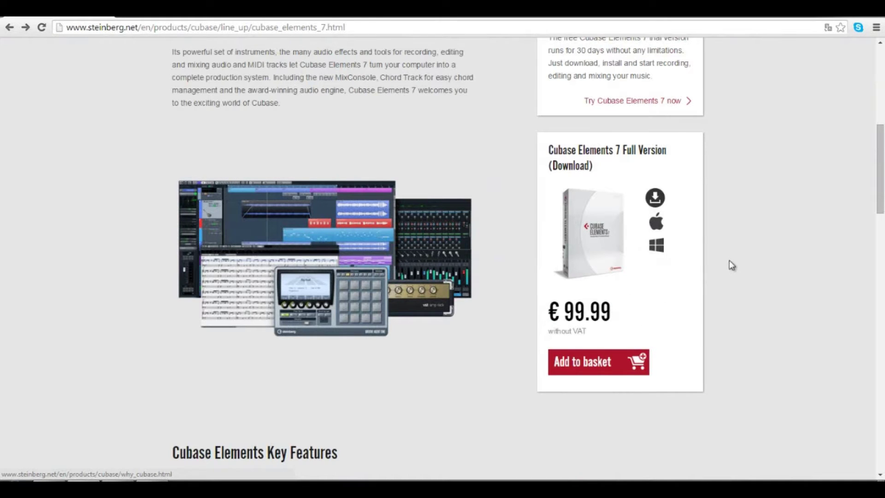
pyautogui.scroll(-3, 729, 261)
pyautogui.scroll(3, 731, 266)
pyautogui.scroll(1, 731, 266)
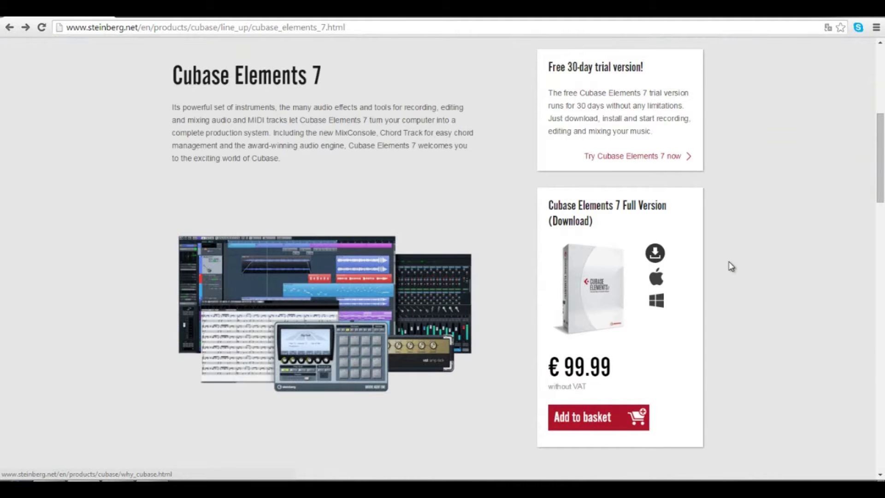
pyautogui.scroll(-7, 731, 266)
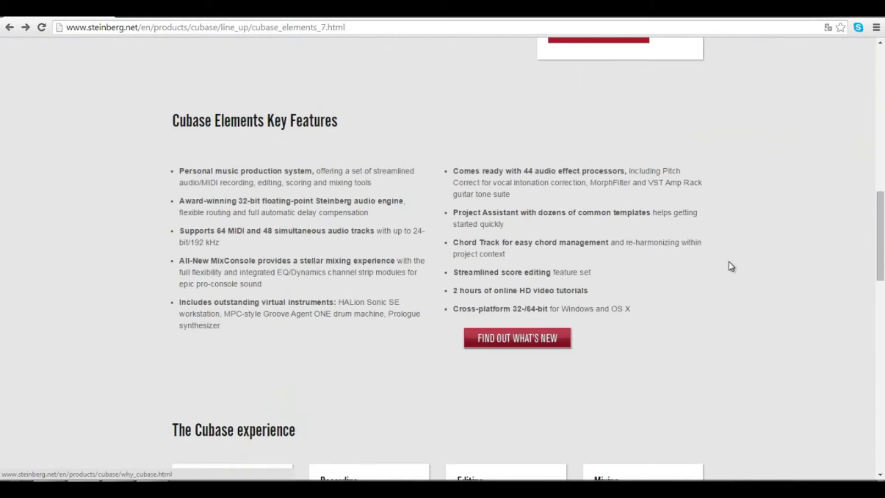
pyautogui.scroll(10, 731, 266)
pyautogui.scroll(3, 732, 267)
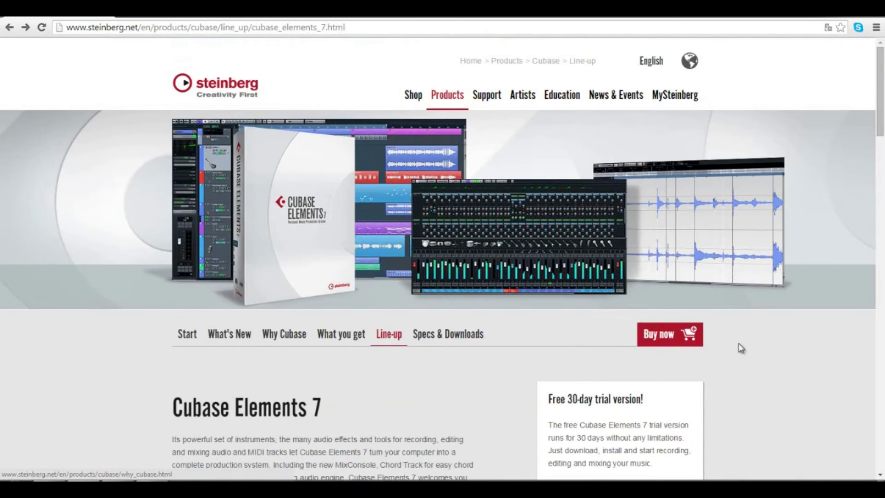
pyautogui.scroll(-1, 737, 345)
pyautogui.scroll(-8, 737, 346)
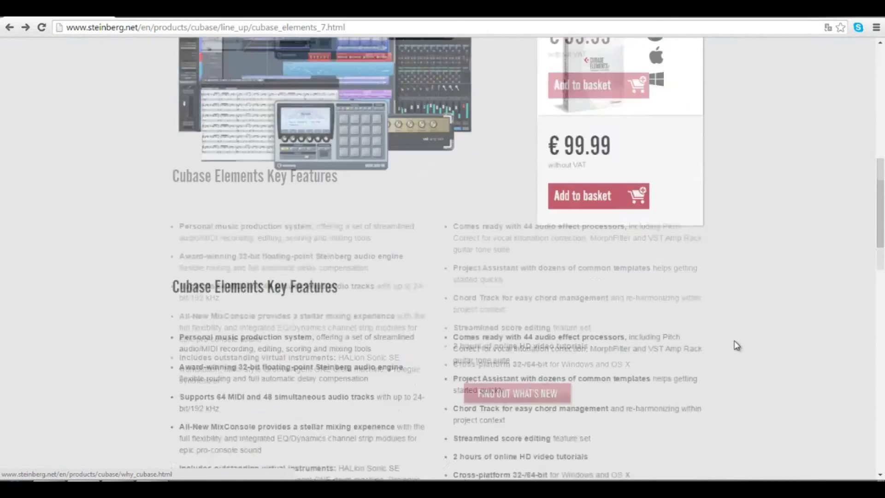
pyautogui.scroll(6, 737, 346)
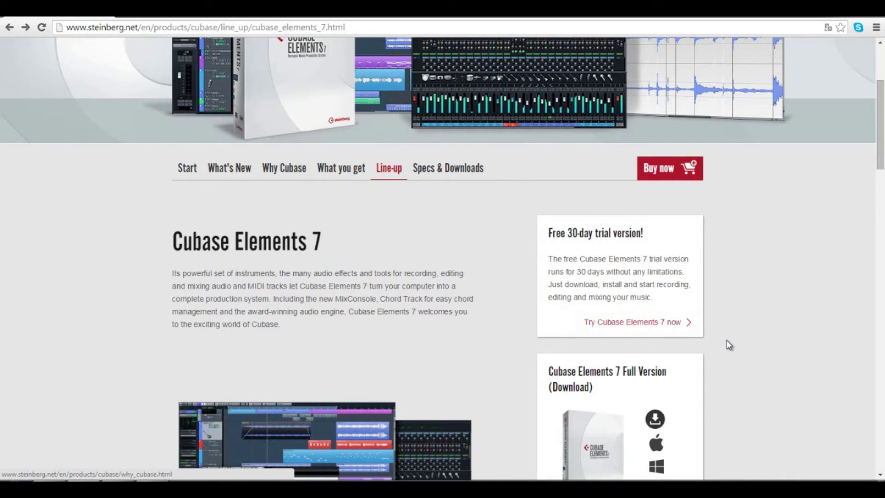
pyautogui.scroll(-10, 729, 345)
pyautogui.scroll(12, 729, 345)
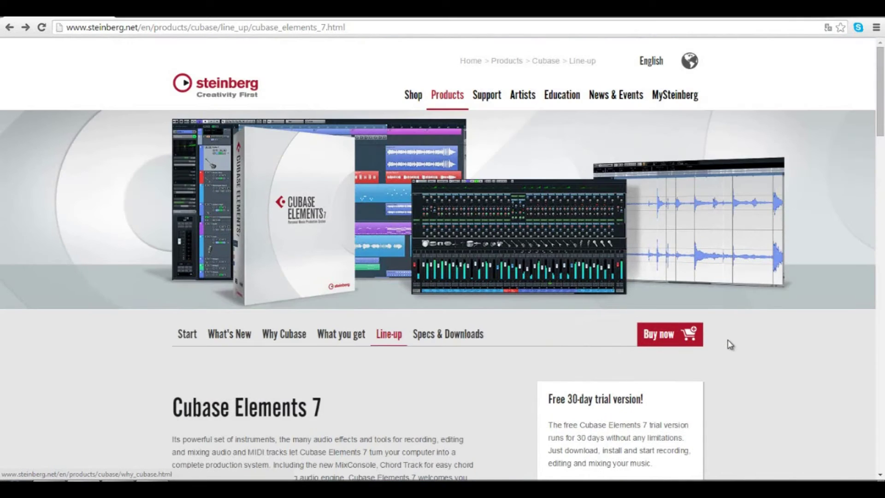
pyautogui.scroll(-5, 731, 344)
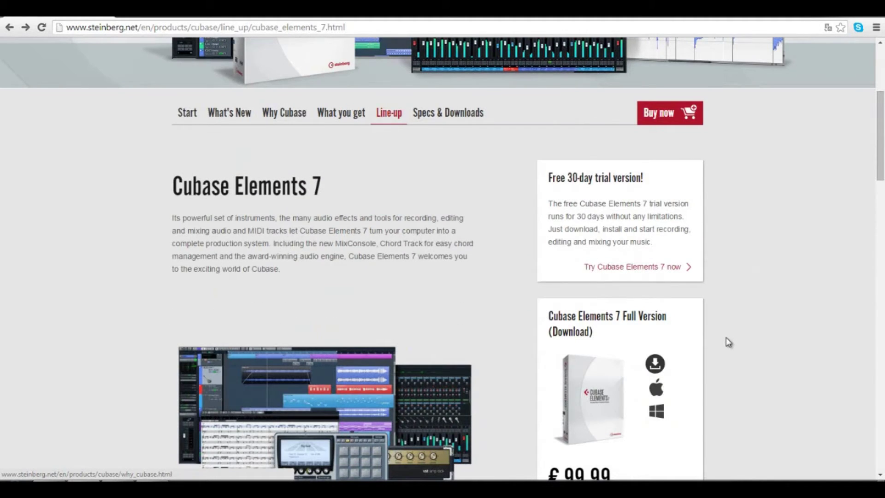
pyautogui.scroll(-3, 729, 342)
pyautogui.scroll(7, 728, 341)
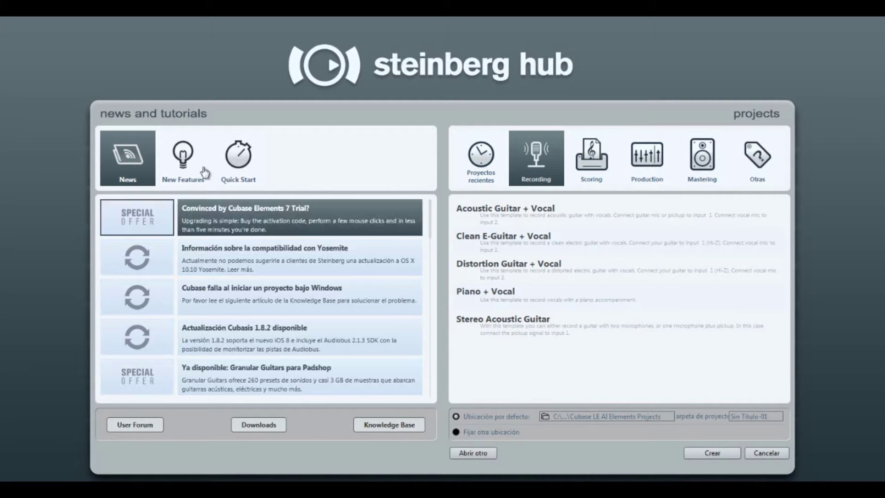
# Browse the Scoring, Production, Mastering and Recording project templates, and show the Quick Start video tutorials
pyautogui.click(606, 166)
pyautogui.click(642, 165)
pyautogui.click(709, 162)
pyautogui.click(639, 163)
pyautogui.click(524, 163)
pyautogui.click(233, 168)
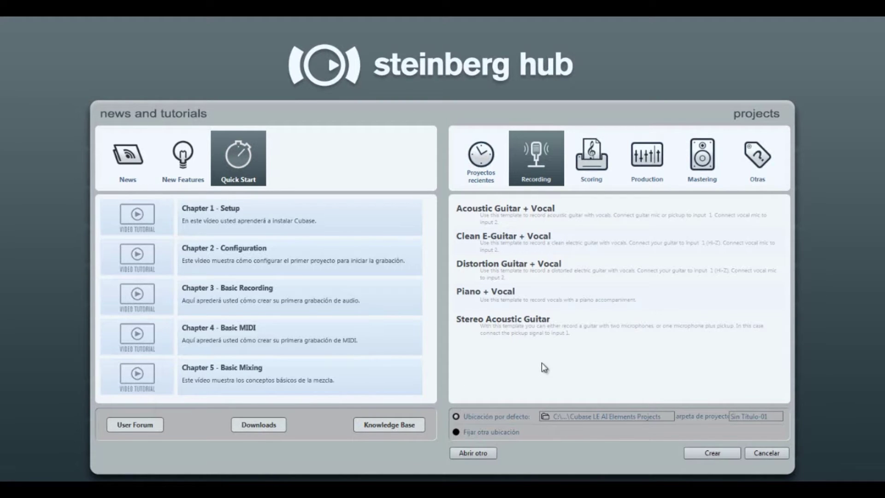
# Create a new project from the hub and move the floating transport panel slightly higher in the project window
pyautogui.click(712, 454)
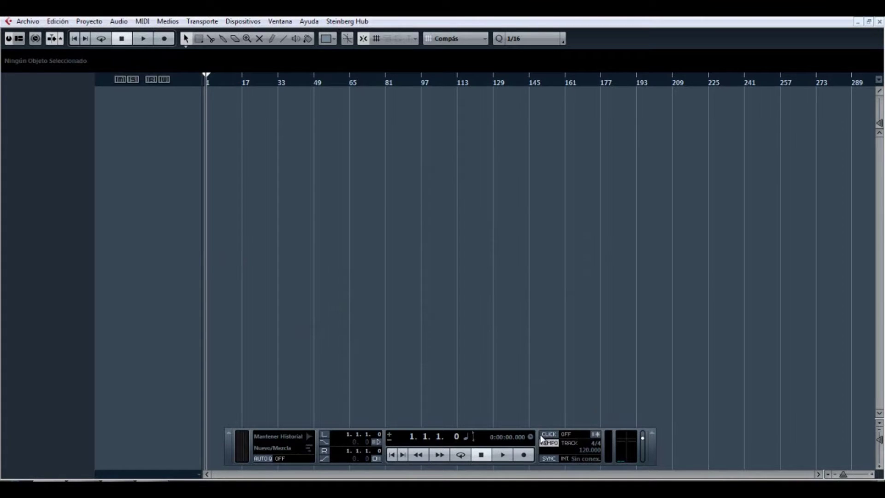
pyautogui.moveTo(538, 437); pyautogui.dragTo(574, 428)
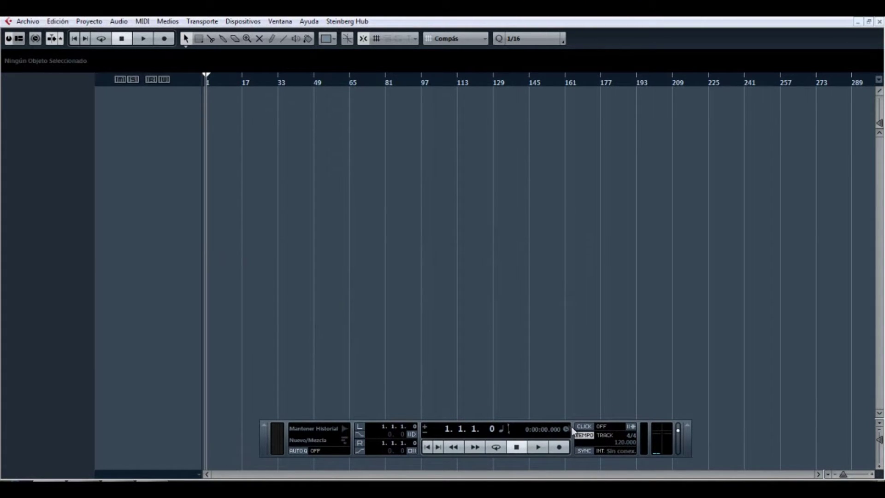
pyautogui.moveTo(572, 428); pyautogui.dragTo(541, 424)
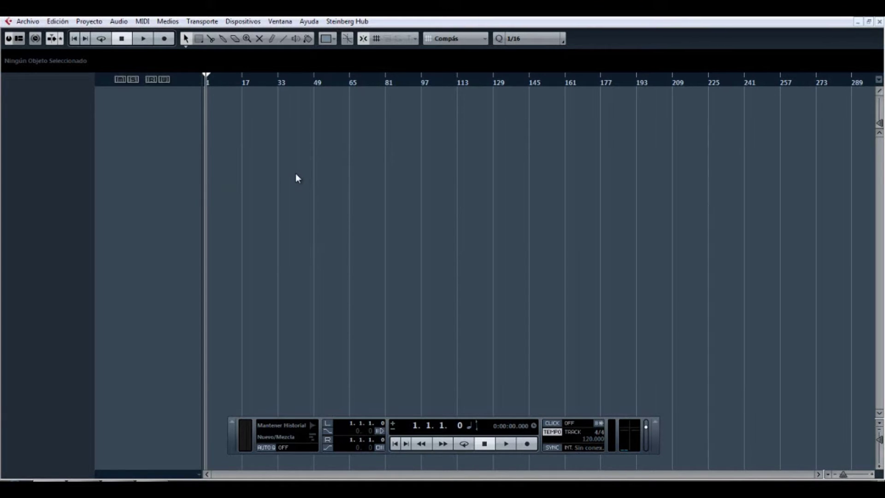
pyautogui.press('h')
pyautogui.press('h')
pyautogui.press('h')
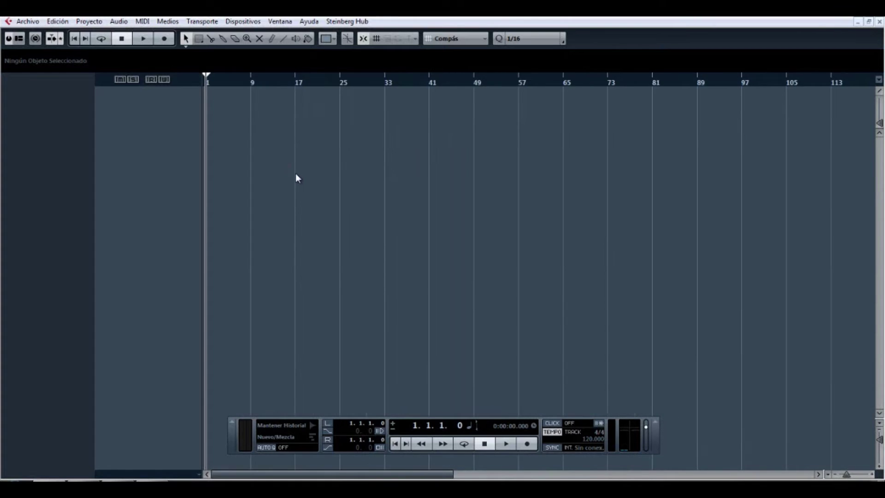
pyautogui.press('g')
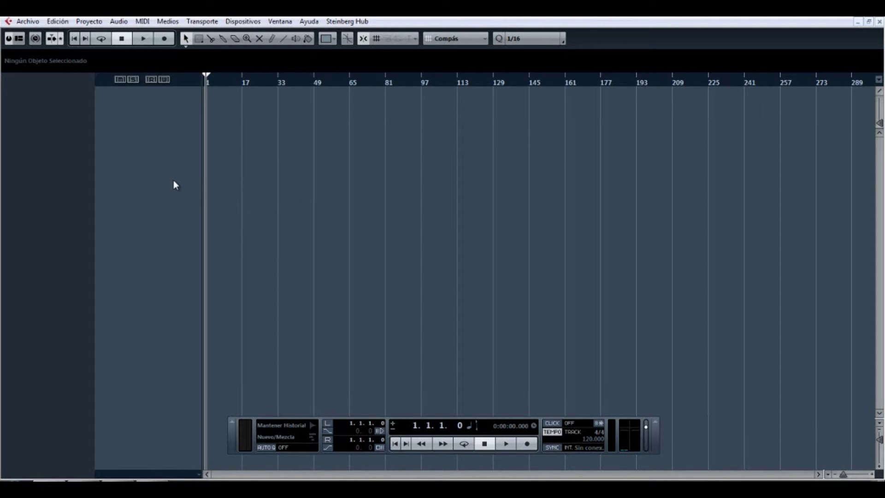
pyautogui.click(23, 22)
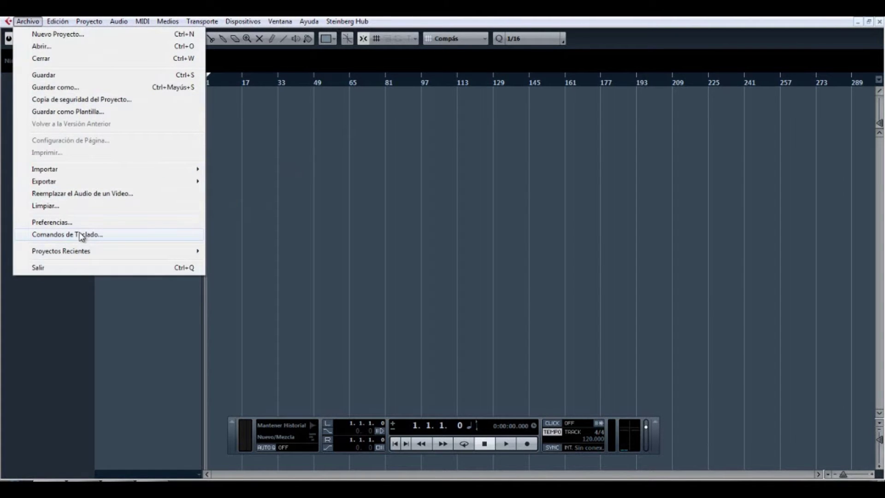
pyautogui.click(252, 217)
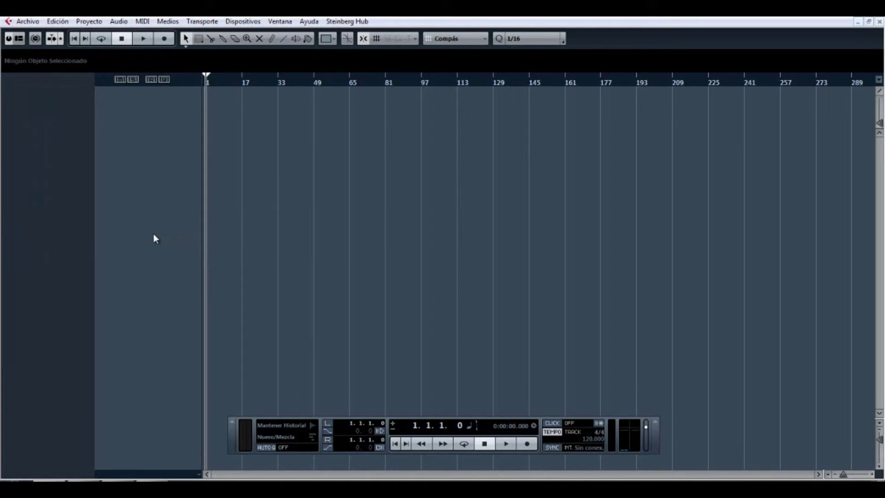
# Add one mono audio track named "Track #1" to the empty project
pyautogui.rightClick(162, 138)
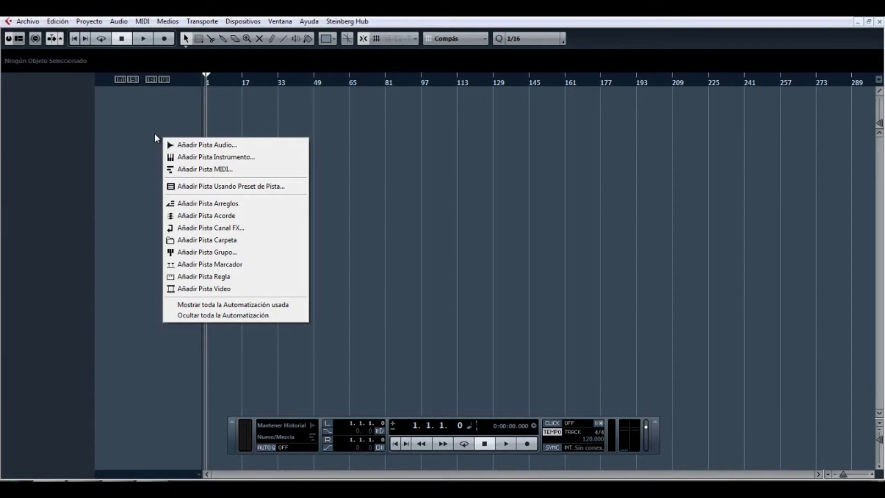
pyautogui.click(194, 146)
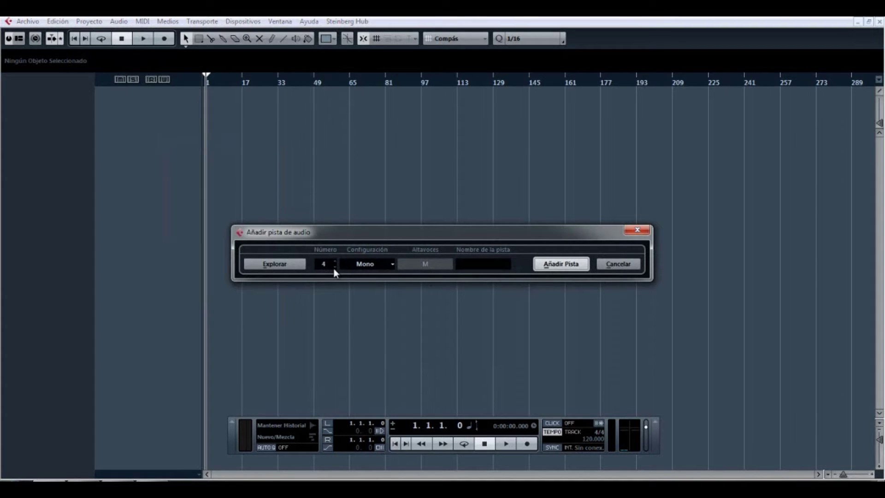
pyautogui.click(389, 265)
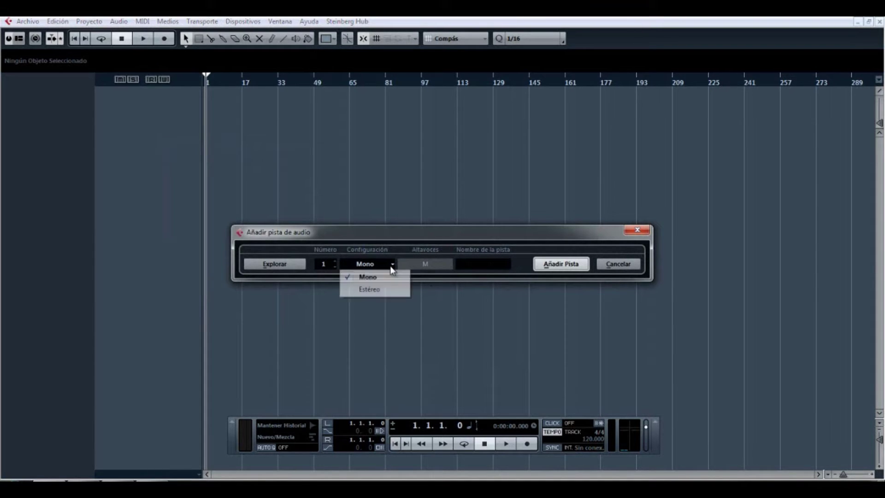
pyautogui.click(383, 278)
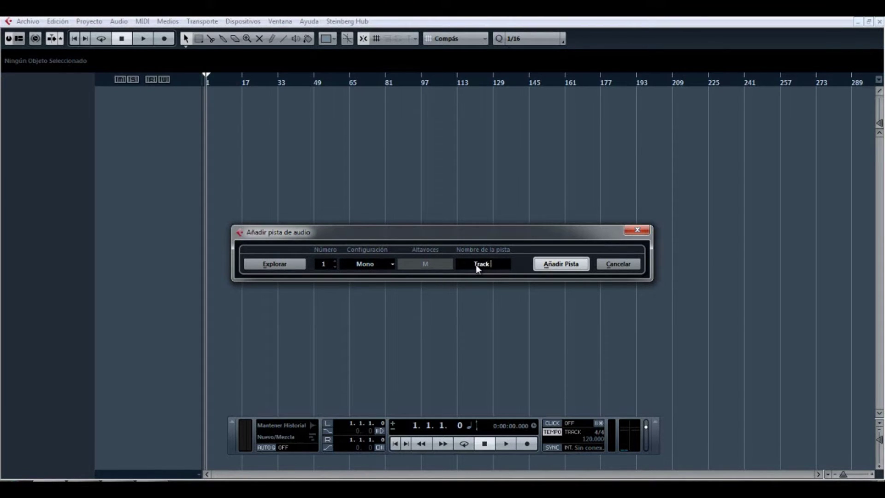
pyautogui.click(560, 264)
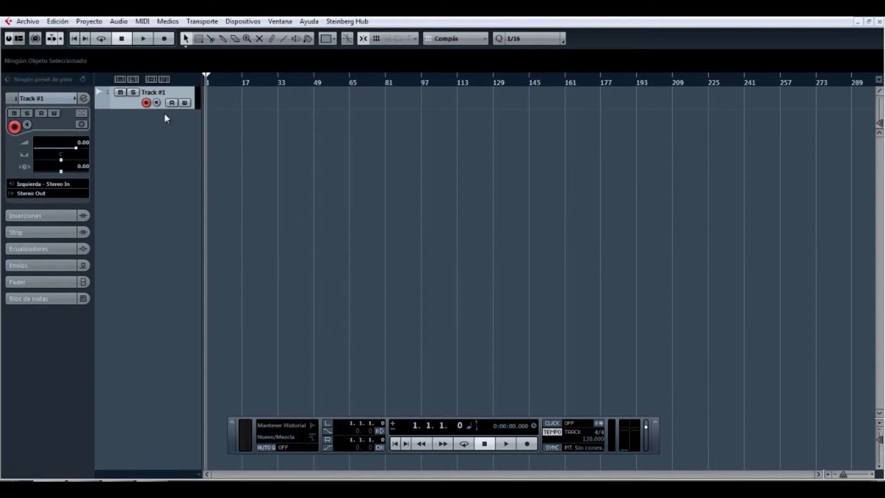
# Increase the height of Track #1 in the track list and set its colour to red
pyautogui.moveTo(156, 107); pyautogui.dragTo(160, 153)
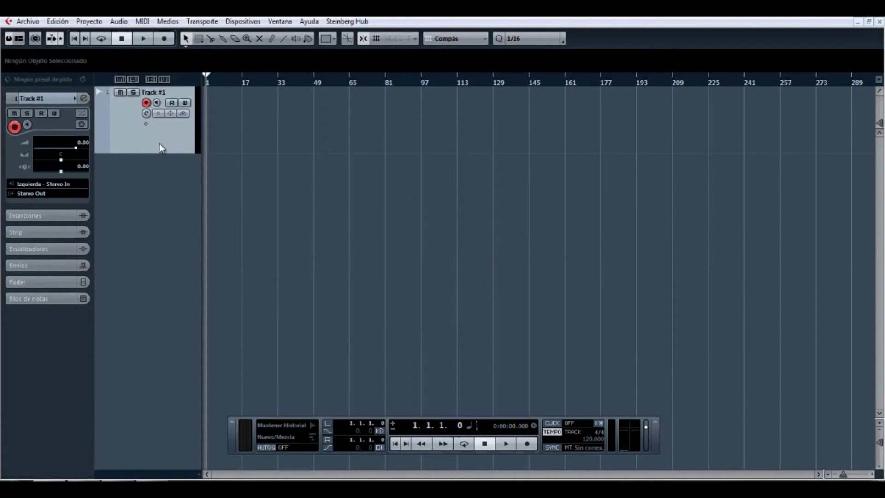
pyautogui.click(74, 98)
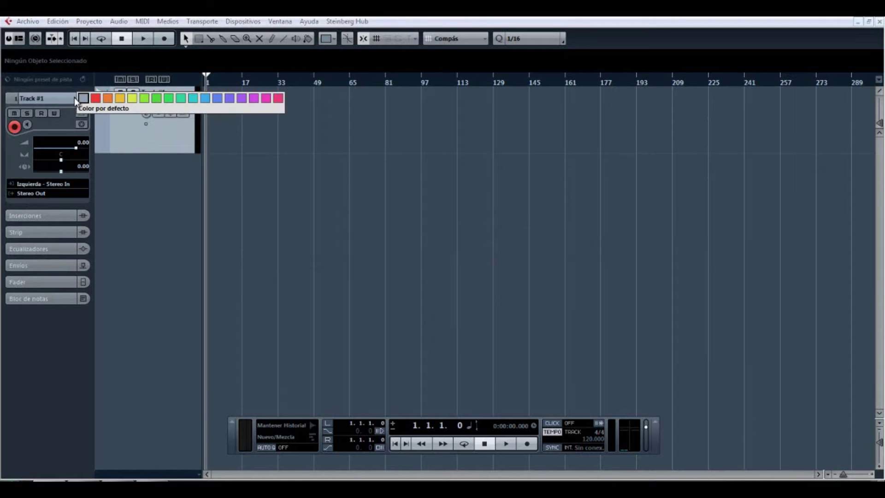
pyautogui.click(95, 98)
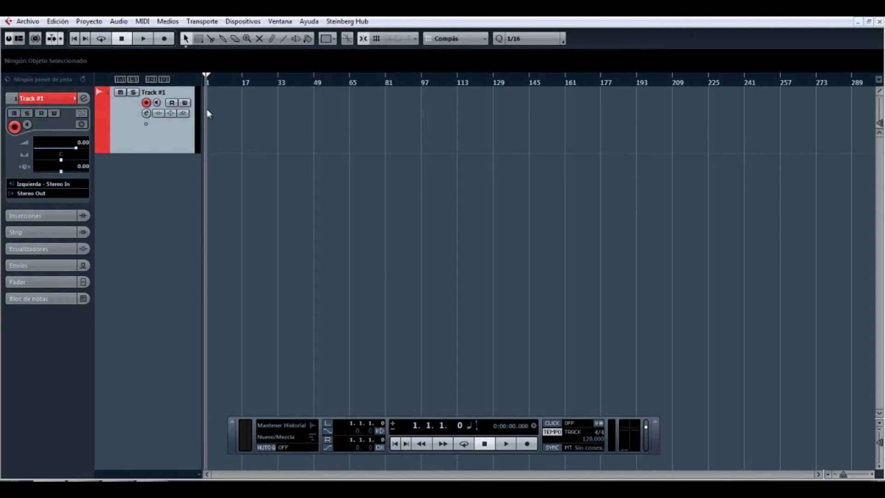
# Try the monitor switch of Track #1 and record a short audio take of about three seconds on it
pyautogui.click(158, 103)
pyautogui.click(157, 103)
pyautogui.press('space')
pyautogui.press('space')
pyautogui.click(157, 103)
pyautogui.click(157, 103)
pyautogui.click(164, 39)
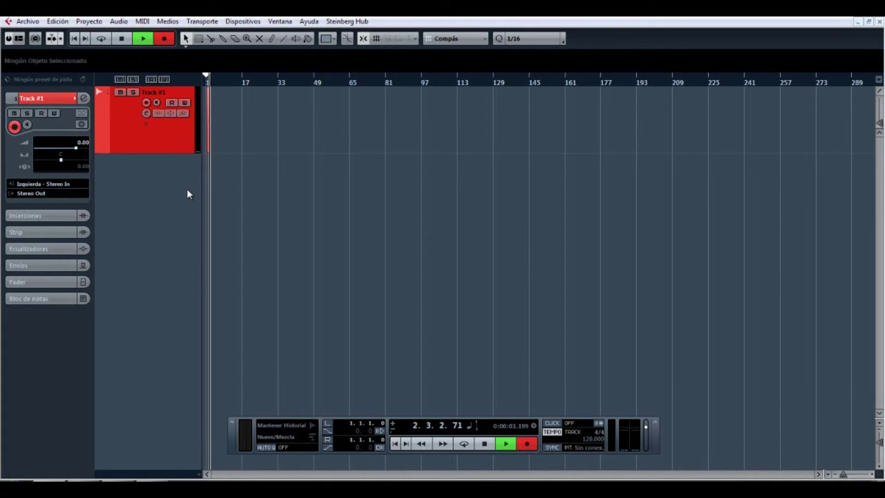
pyautogui.press('space')
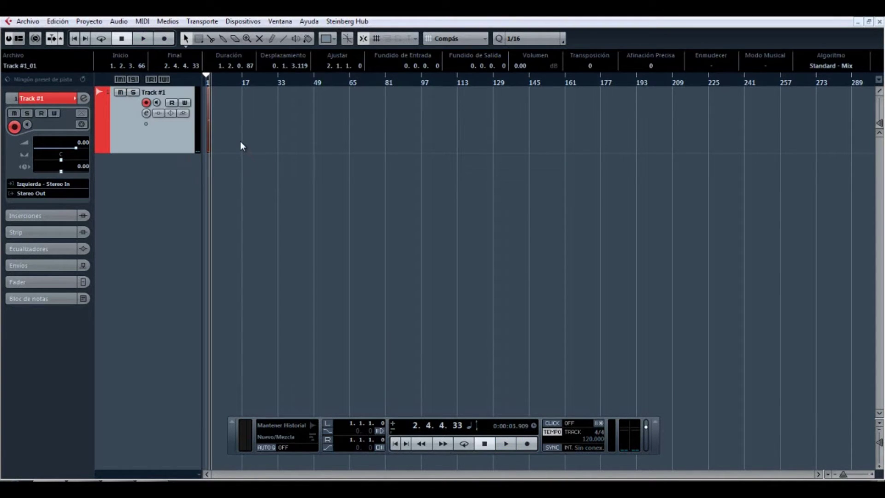
# Select the recorded clip on Track #1 and switch to the Split (scissors) tool
pyautogui.press('h')
pyautogui.press('h')
pyautogui.press('h')
pyautogui.press('h')
pyautogui.press('h')
pyautogui.press('h')
pyautogui.press('h')
pyautogui.press('h')
pyautogui.press('h')
pyautogui.press('h')
pyautogui.press('h')
pyautogui.press('h')
pyautogui.press('h')
pyautogui.press('h')
pyautogui.press('h')
pyautogui.press('h')
pyautogui.press('h')
pyautogui.press('h')
pyautogui.press('h')
pyautogui.press('h')
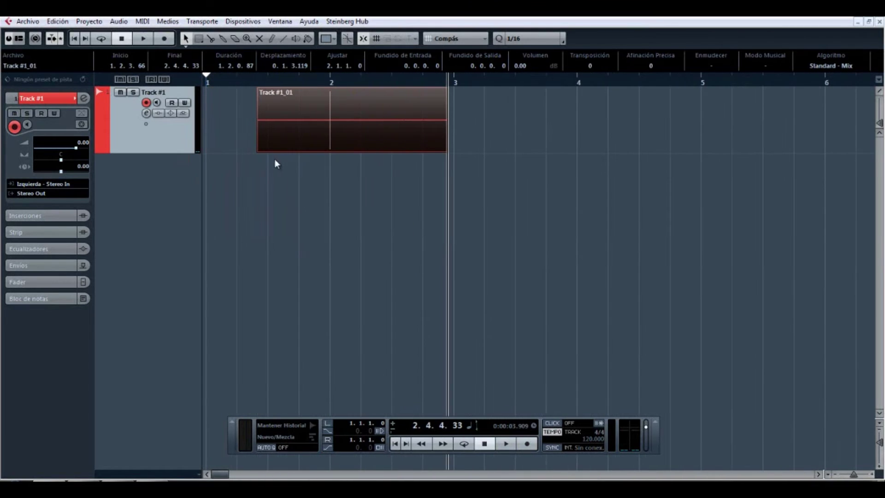
pyautogui.click(319, 112)
pyautogui.rightClick(283, 118)
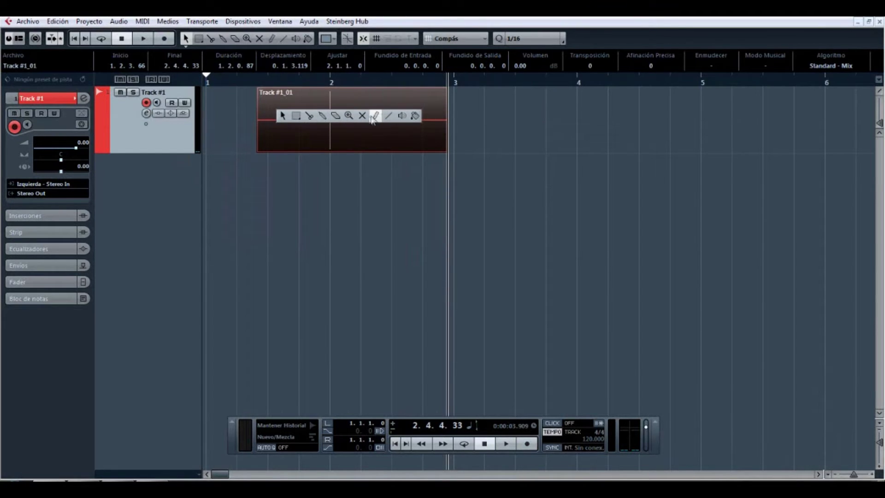
pyautogui.click(324, 118)
pyautogui.rightClick(321, 118)
pyautogui.click(344, 116)
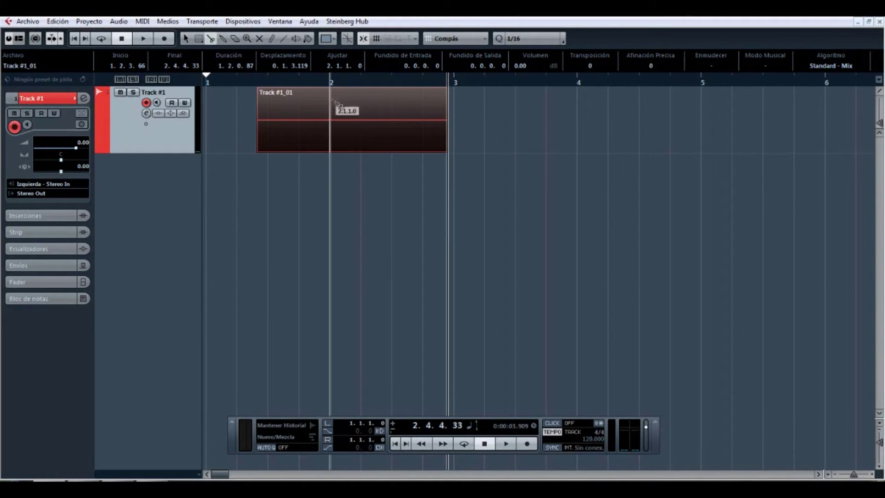
# Turn off snapping to the grid and switch back to the Object Selection tool
pyautogui.click(363, 40)
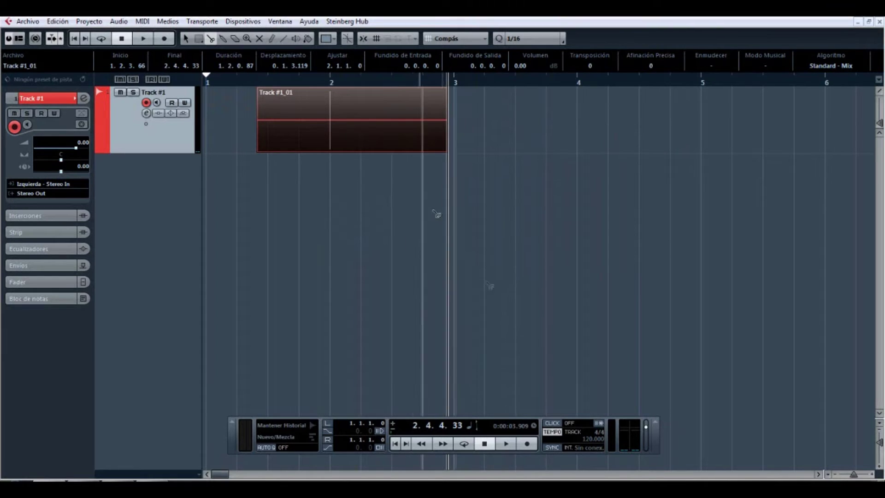
pyautogui.rightClick(570, 376)
pyautogui.click(571, 376)
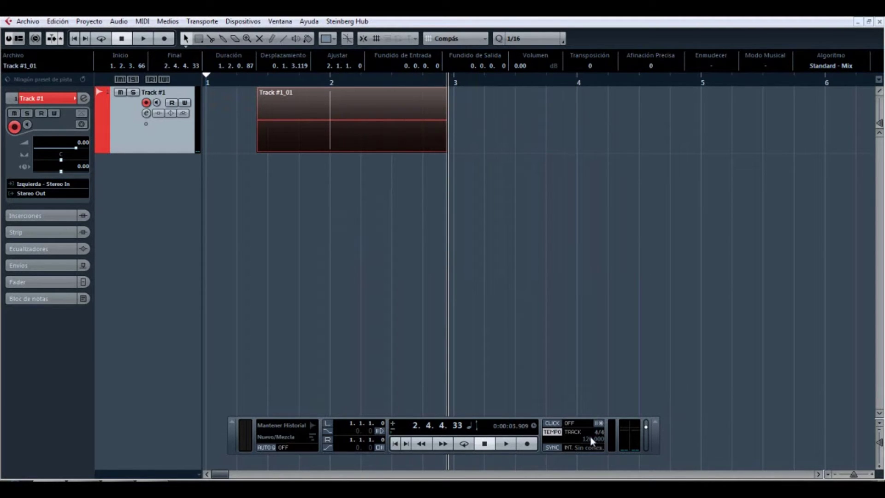
# Switch the project tempo to fixed mode and set it to 100
pyautogui.click(561, 434)
pyautogui.doubleClick(591, 438)
pyautogui.press('Return')
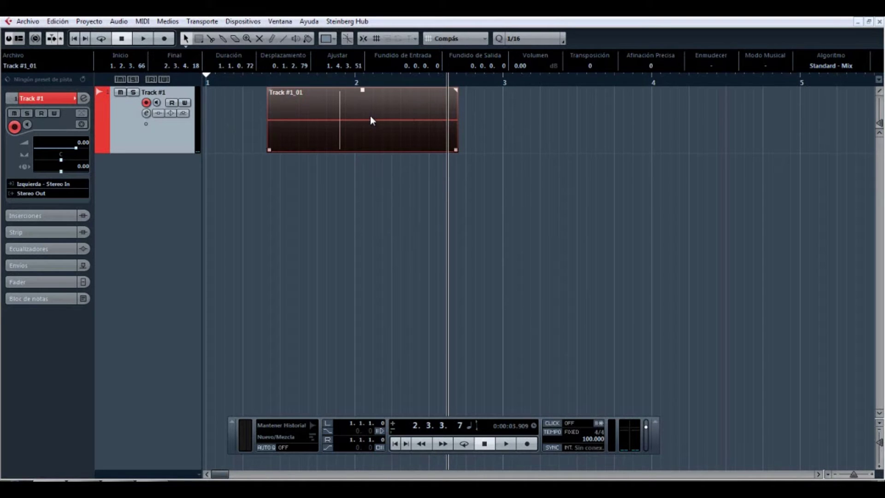
# Delete the recorded clip from Track #1 and return the cursor to the project start
pyautogui.press('Delete')
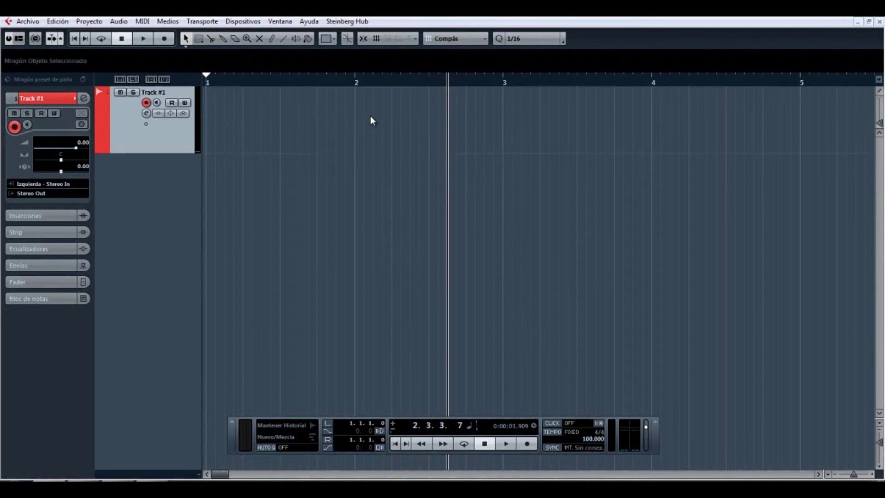
pyautogui.click(74, 39)
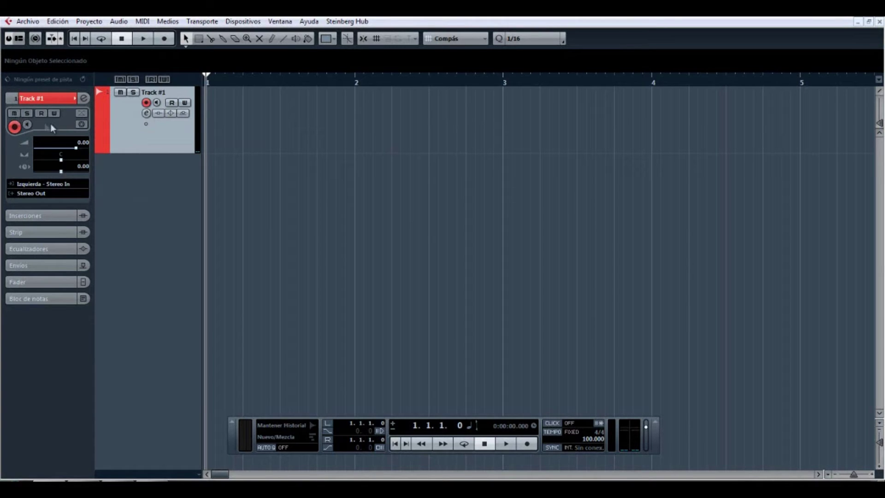
# Try the mute and solo switches of Track #1 in the Inspector, leaving both off
pyautogui.click(14, 113)
pyautogui.click(27, 113)
pyautogui.click(29, 113)
pyautogui.click(14, 114)
# Open the effect list of Track #1's first insert slot, look through it, search for "equ" and clear the search
pyautogui.click(52, 215)
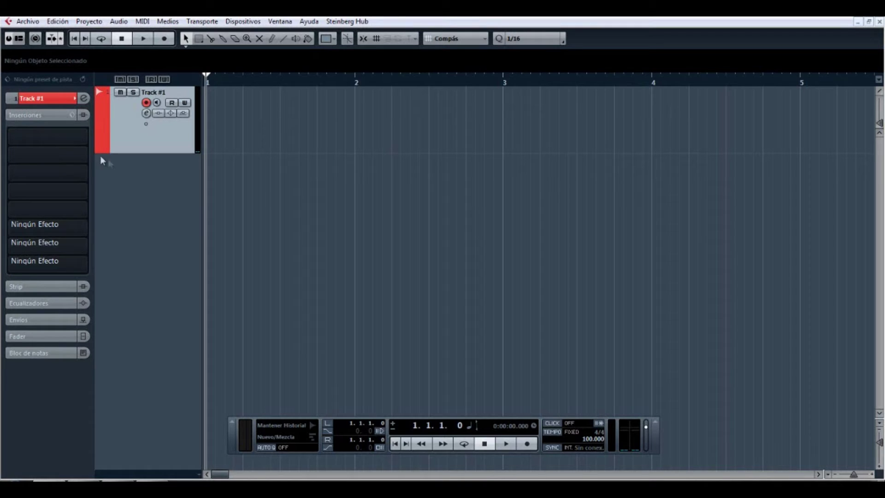
pyautogui.click(24, 134)
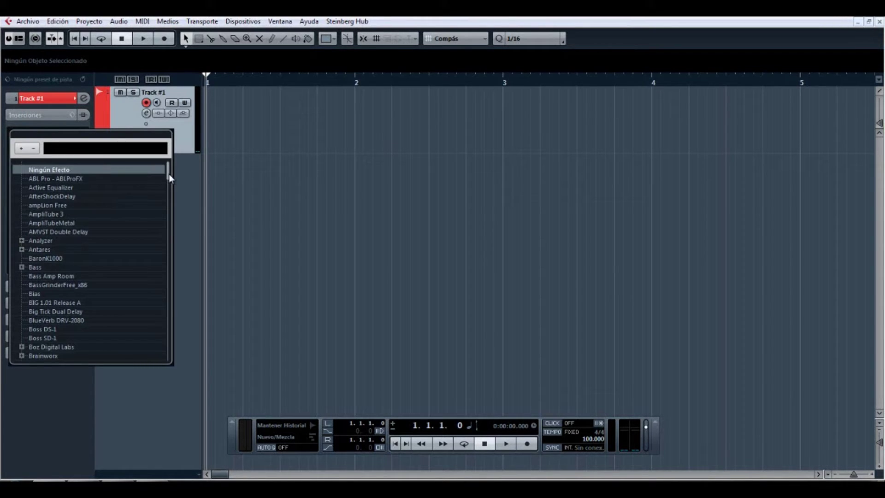
pyautogui.moveTo(167, 170)
pyautogui.mouseDown()
pyautogui.moveTo(167, 196)
pyautogui.moveTo(170, 170)
pyautogui.mouseUp()
pyautogui.scroll(-4, 167, 180)
pyautogui.moveTo(169, 185)
pyautogui.mouseDown()
pyautogui.moveTo(168, 217)
pyautogui.moveTo(166, 167)
pyautogui.mouseUp()
pyautogui.moveTo(168, 172)
pyautogui.mouseDown()
pyautogui.moveTo(168, 181)
pyautogui.moveTo(168, 166)
pyautogui.mouseUp()
pyautogui.write('eq')
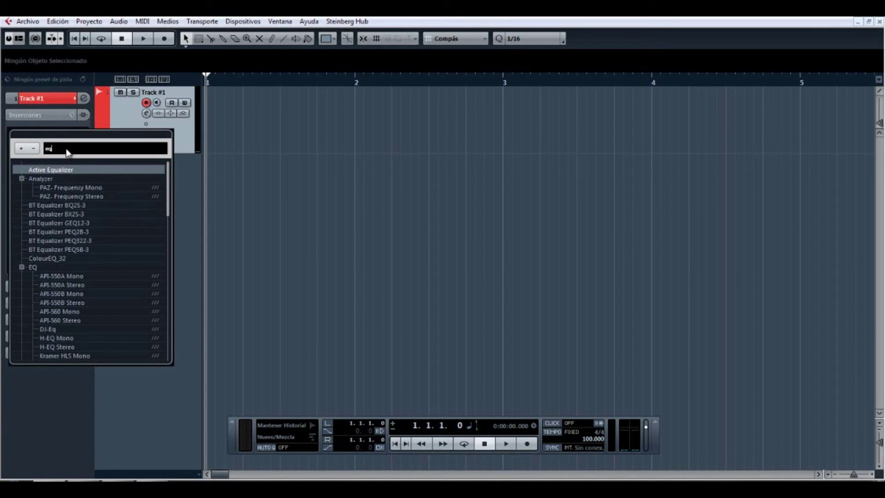
pyautogui.write('u')
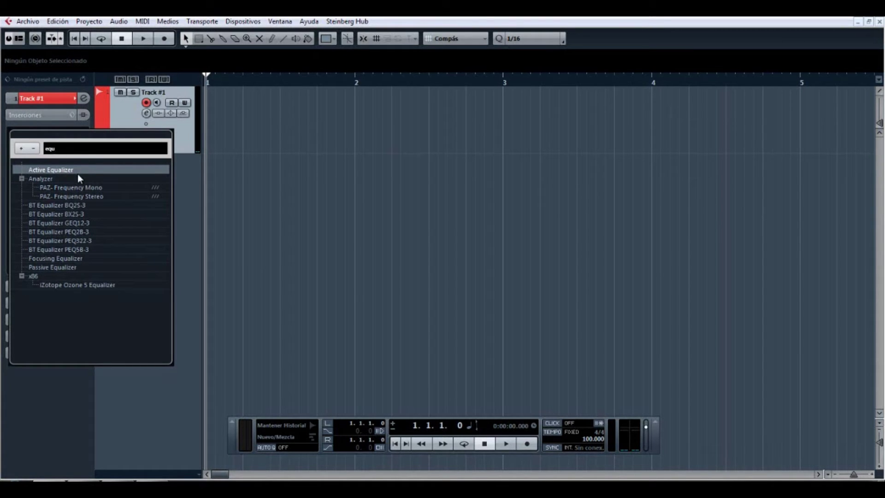
pyautogui.press('BackSpace')
pyautogui.press('BackSpace')
pyautogui.press('BackSpace')
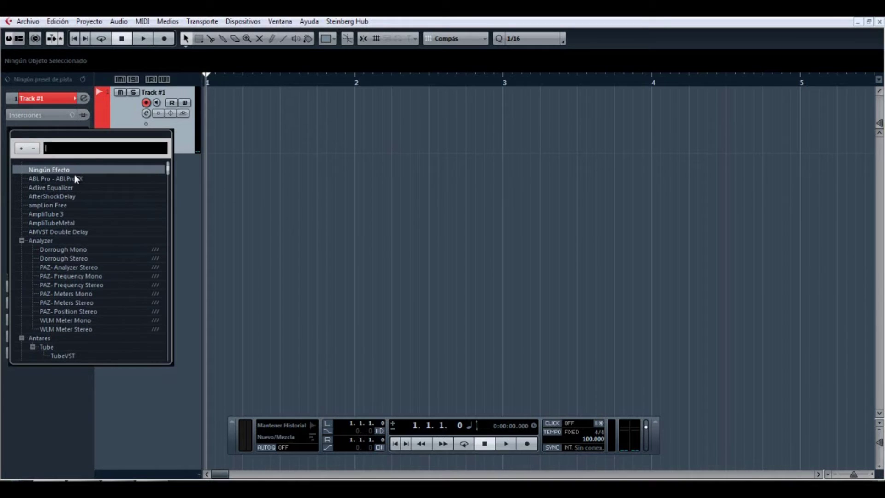
# Examine the Analyzer, Antares and Bass plug-in folders, then close the list and the Inserts section without choosing an effect
pyautogui.click(21, 240)
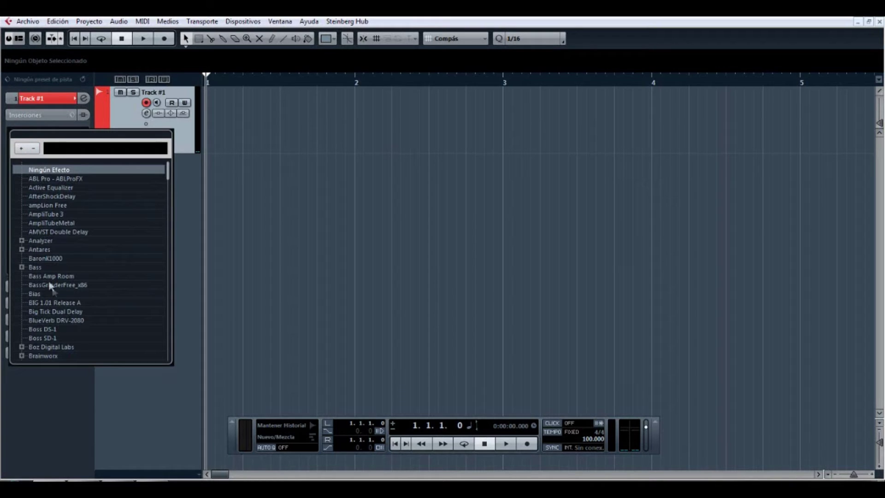
pyautogui.click(21, 240)
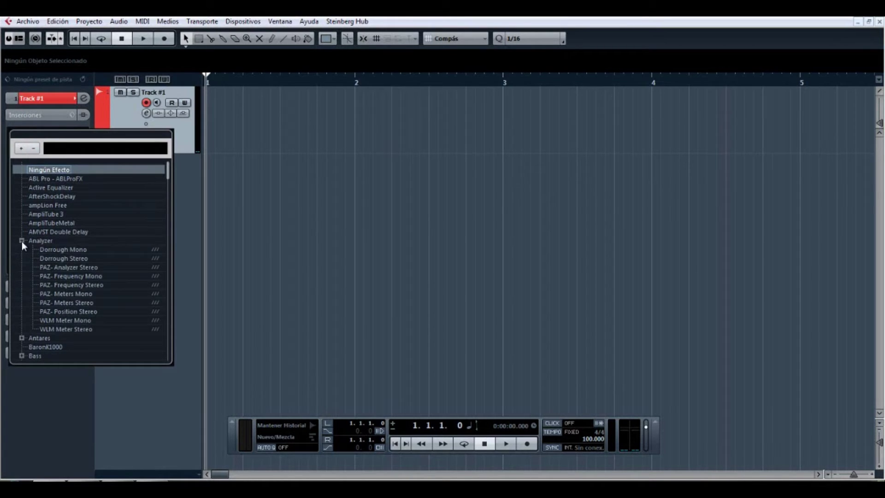
pyautogui.click(21, 241)
pyautogui.click(21, 249)
pyautogui.click(22, 249)
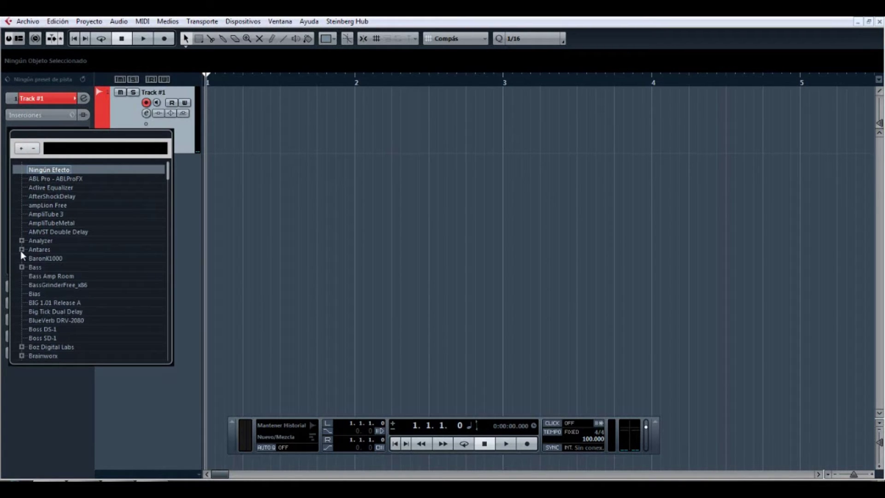
pyautogui.click(21, 268)
pyautogui.click(21, 267)
pyautogui.scroll(-3, 43, 269)
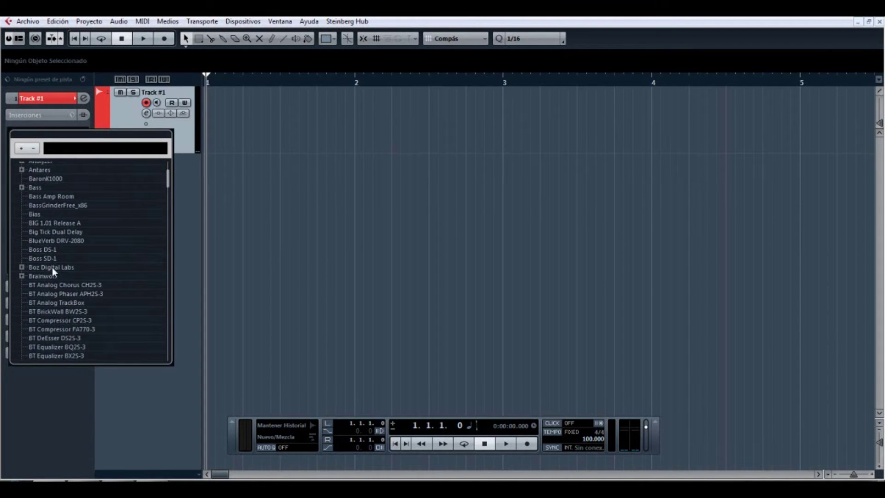
pyautogui.scroll(3, 52, 268)
pyautogui.click(188, 191)
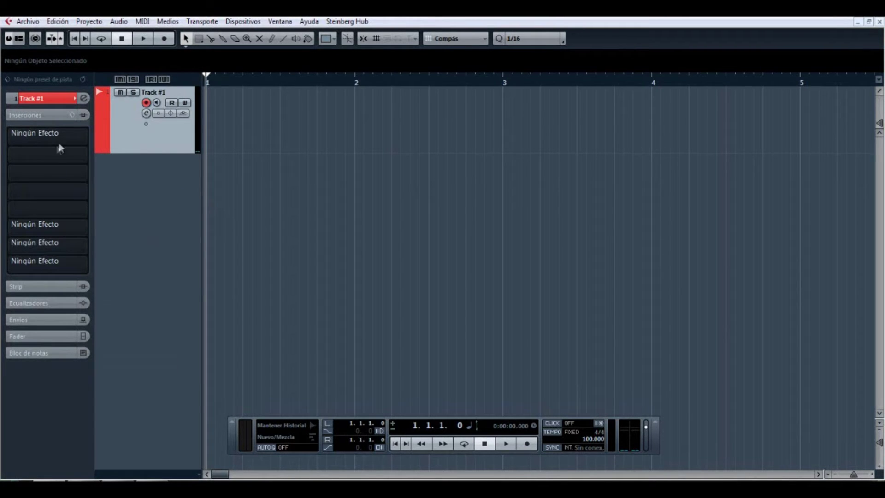
pyautogui.click(50, 115)
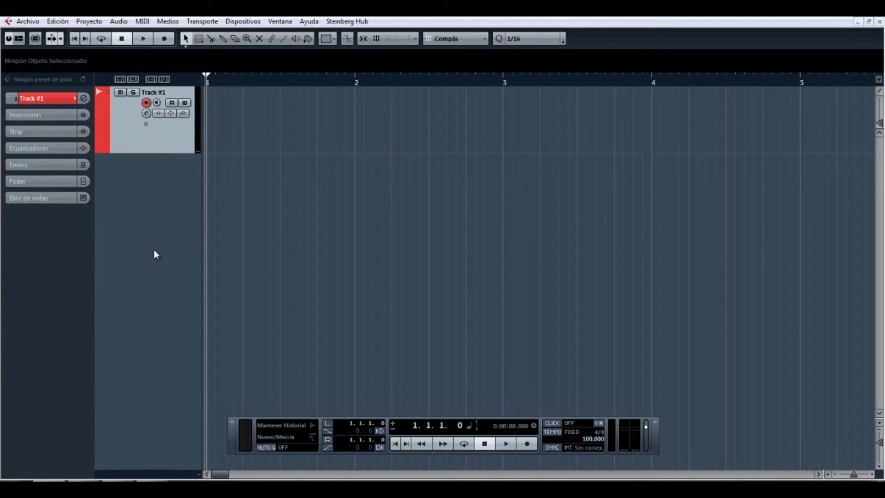
# Show the mixer and shrink its rack area so the channel faders get most of the height
pyautogui.press('F3')
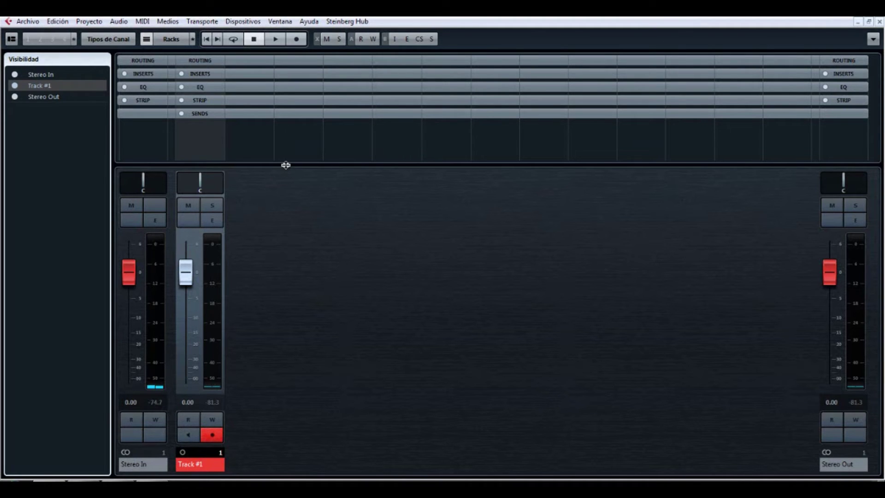
pyautogui.moveTo(286, 165); pyautogui.dragTo(300, 363)
pyautogui.moveTo(308, 307); pyautogui.dragTo(307, 47)
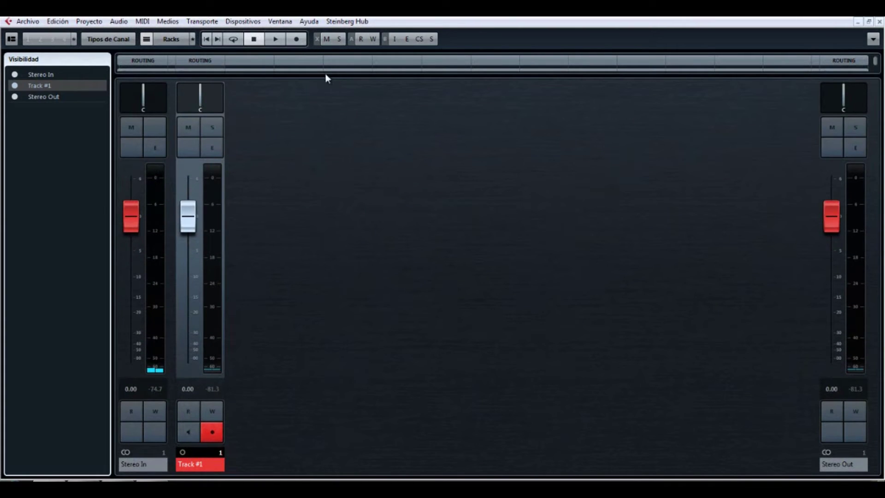
pyautogui.moveTo(330, 75); pyautogui.dragTo(332, 233)
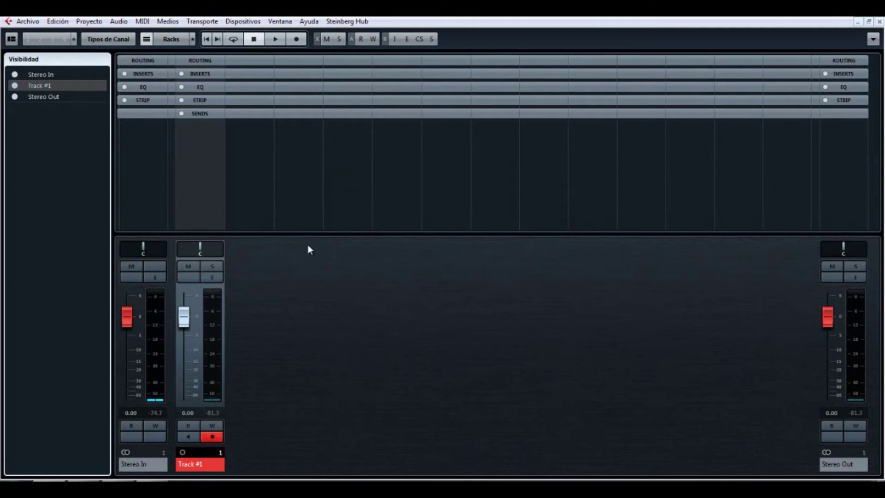
pyautogui.moveTo(368, 234); pyautogui.dragTo(363, 91)
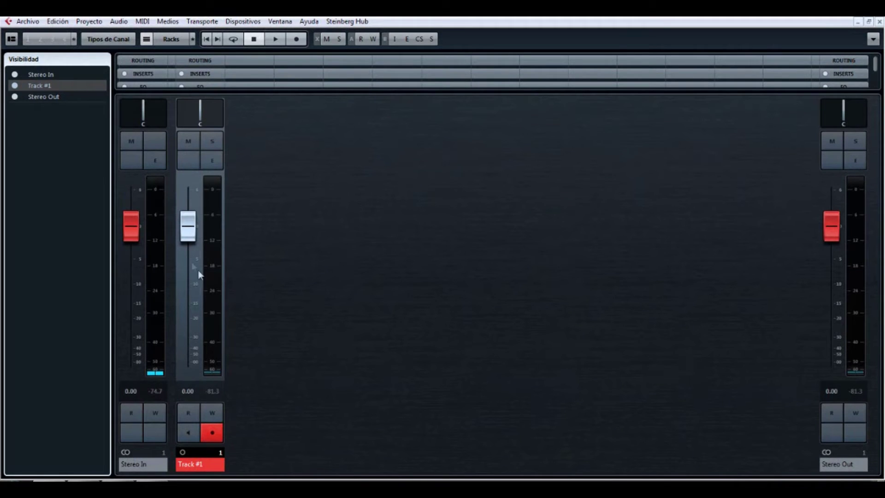
# Set the fader levels to 1.16 for Track #1, -0.37 for Stereo In and -3.66 for Stereo Out
pyautogui.moveTo(190, 243)
pyautogui.mouseDown()
pyautogui.moveTo(198, 288)
pyautogui.moveTo(199, 229)
pyautogui.mouseUp()
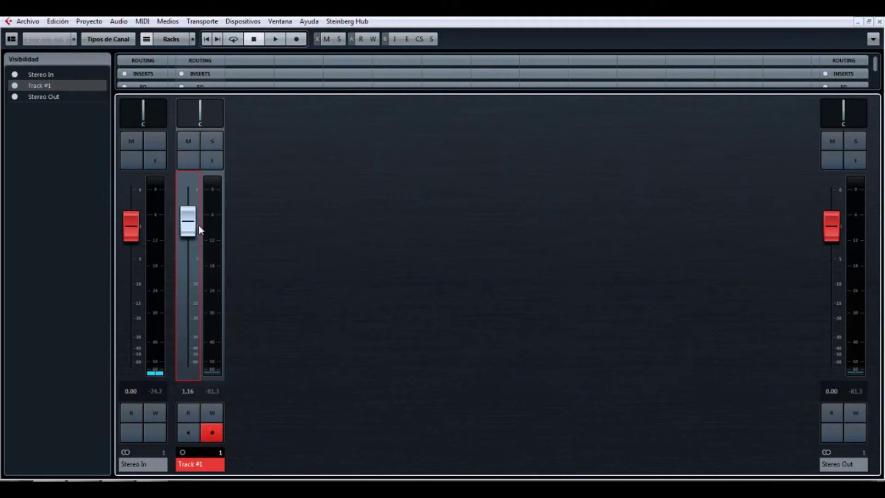
pyautogui.moveTo(131, 227); pyautogui.dragTo(128, 231)
pyautogui.moveTo(836, 223); pyautogui.dragTo(837, 250)
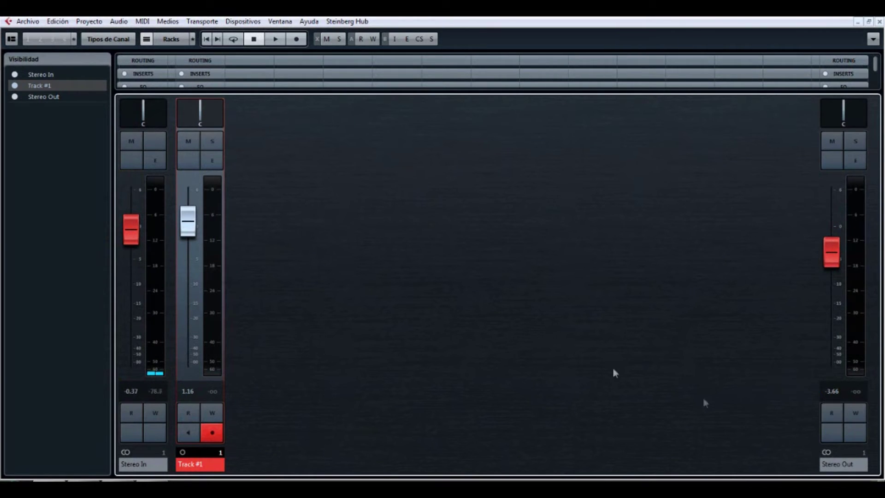
# Try the mute switch of Stereo In, leaving it off, and solo Track #1 in the mixer
pyautogui.click(131, 140)
pyautogui.click(131, 141)
pyautogui.click(156, 142)
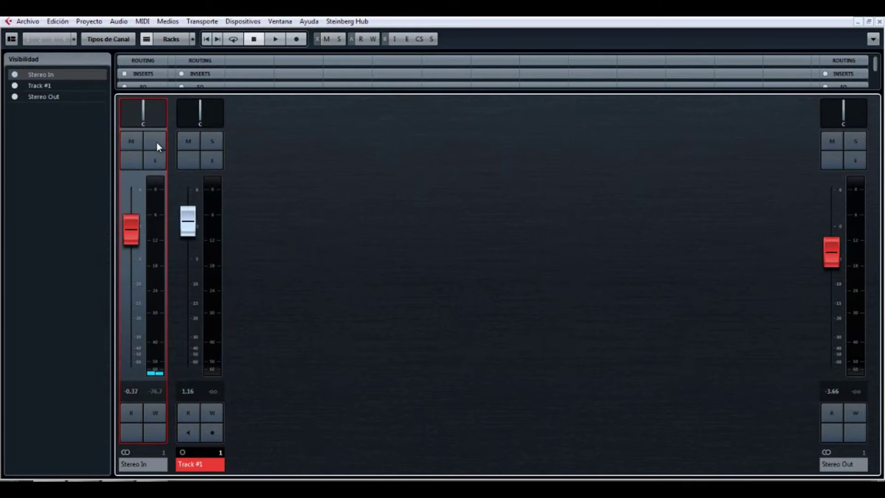
pyautogui.click(214, 140)
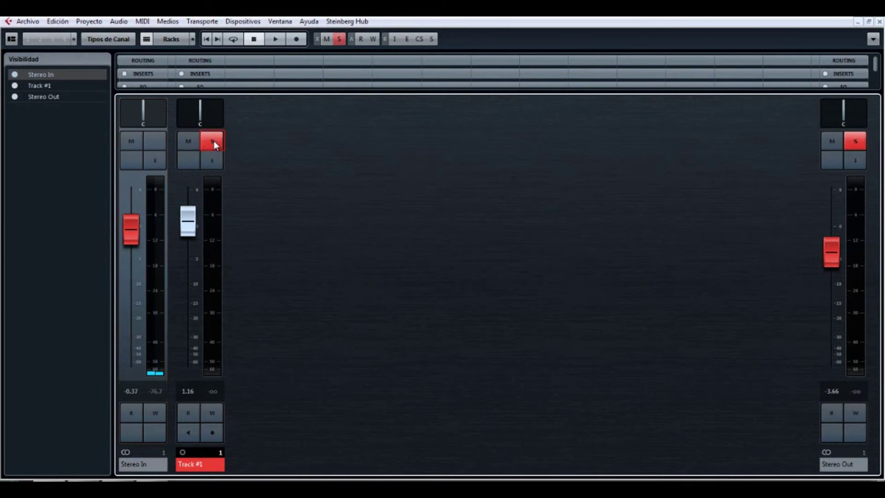
pyautogui.click(183, 144)
pyautogui.click(205, 143)
# Open the channel settings of Track #1 and move the window higher in the mixer, clear of the track's fader
pyautogui.click(209, 158)
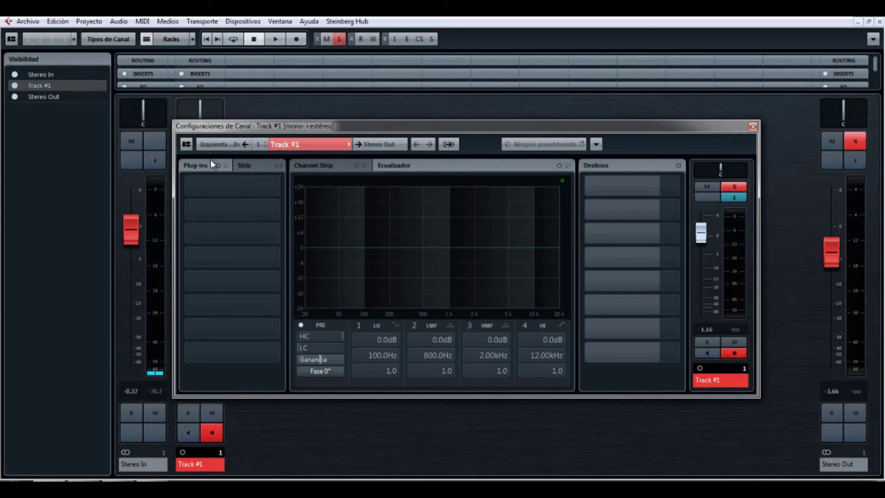
pyautogui.click(755, 129)
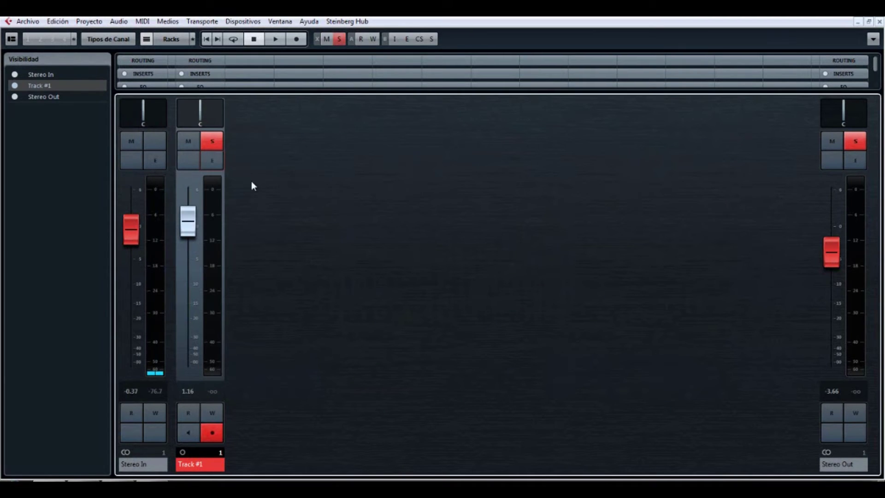
pyautogui.click(213, 160)
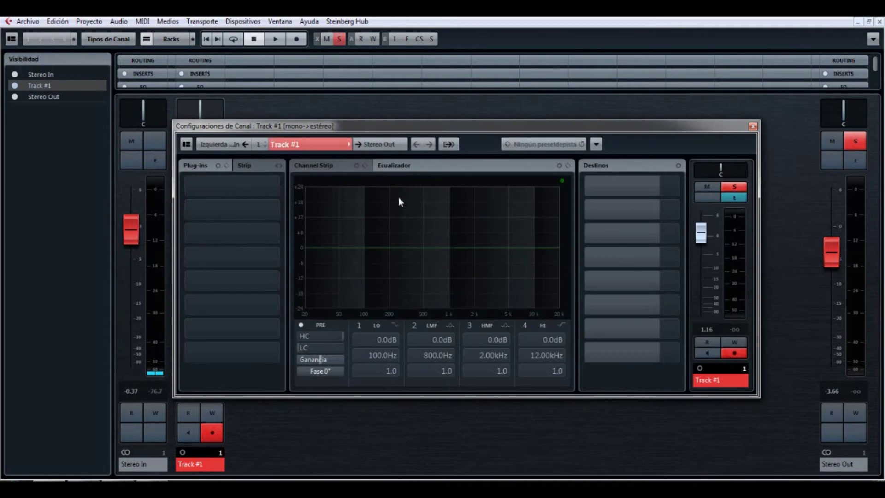
pyautogui.moveTo(368, 123); pyautogui.dragTo(479, 117)
pyautogui.moveTo(580, 117); pyautogui.dragTo(510, 92)
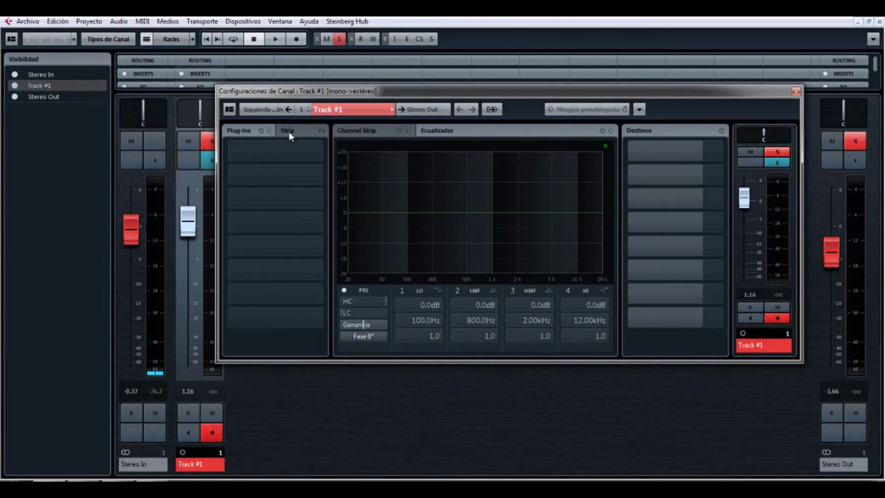
# Examine the Channel Strip and equalizer views in the channel settings of Track #1
pyautogui.click(369, 131)
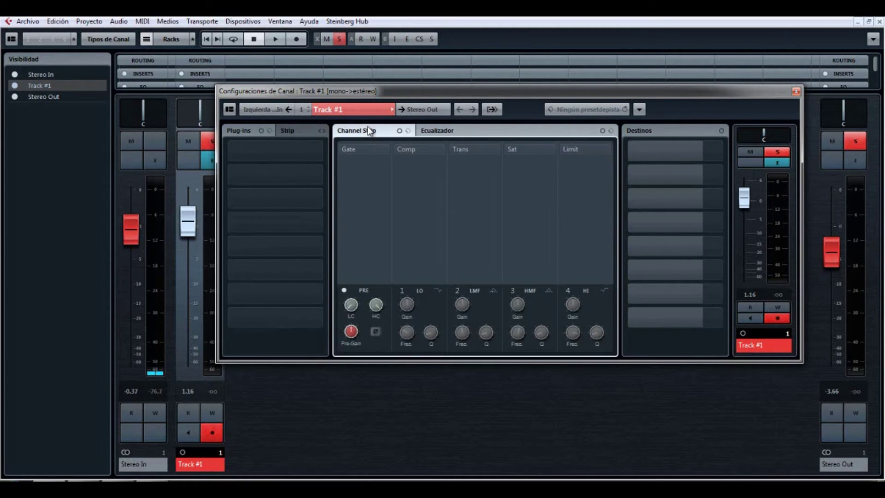
pyautogui.click(467, 131)
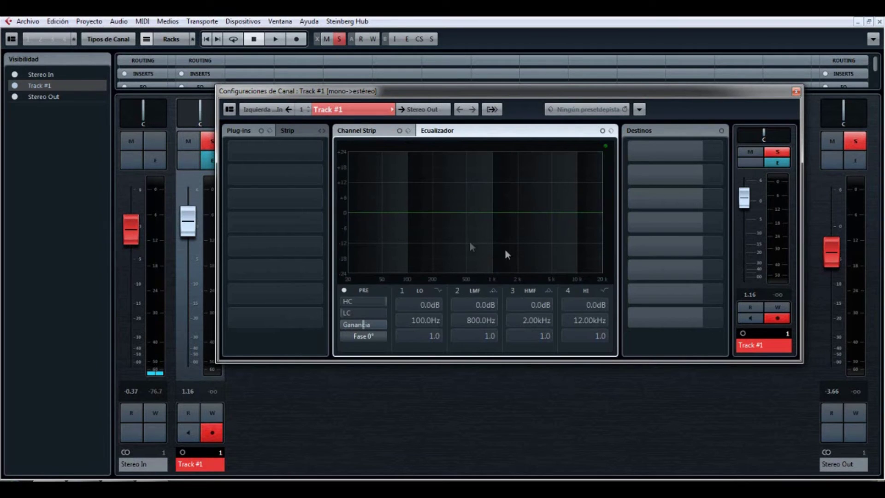
pyautogui.click(378, 131)
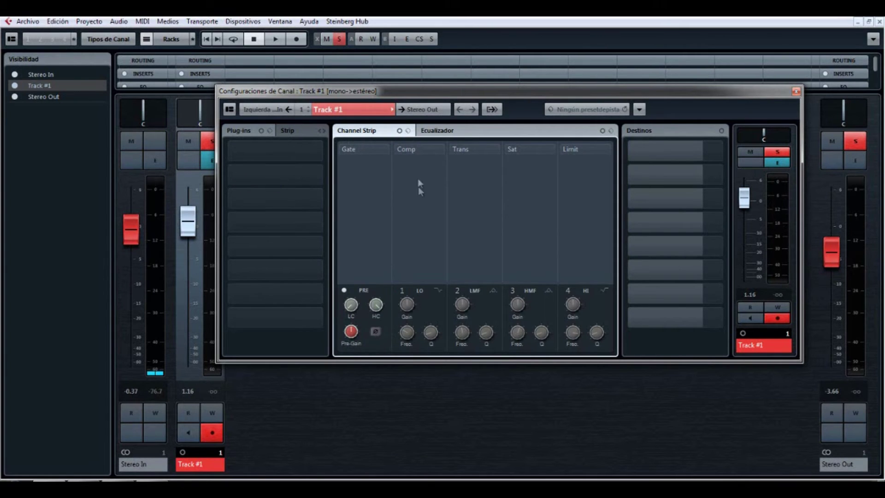
# Display the strip modules of Track #1 and move the EQ position above Comp
pyautogui.click(292, 130)
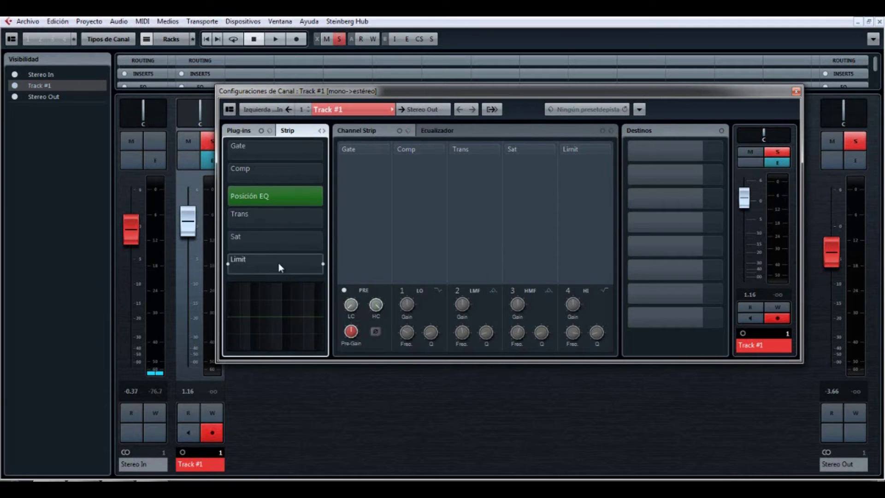
pyautogui.moveTo(292, 195); pyautogui.dragTo(243, 168)
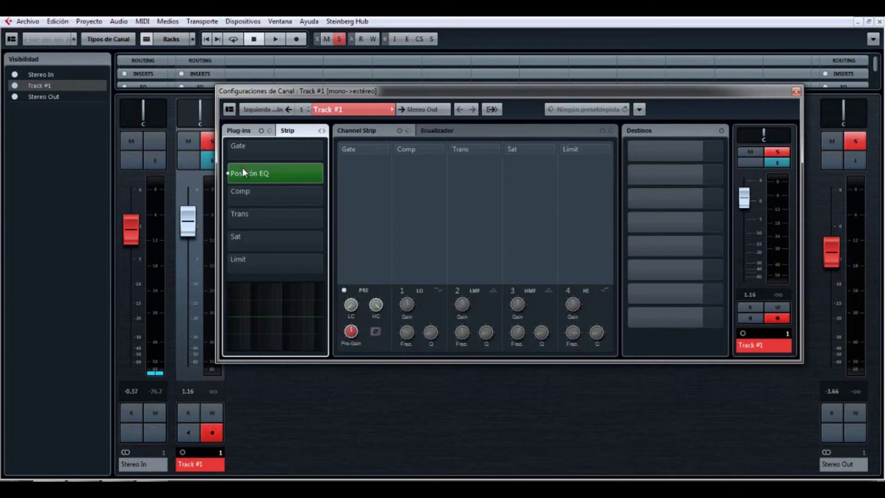
pyautogui.click(271, 193)
pyautogui.moveTo(289, 198); pyautogui.dragTo(256, 138)
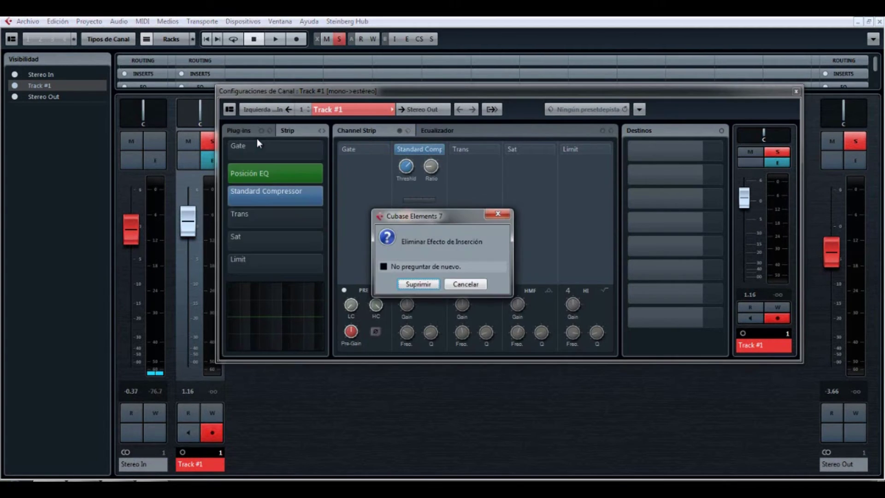
pyautogui.click(412, 284)
# Load the Standard Compressor in the Comp module and move it to the first place in the strip
pyautogui.click(284, 202)
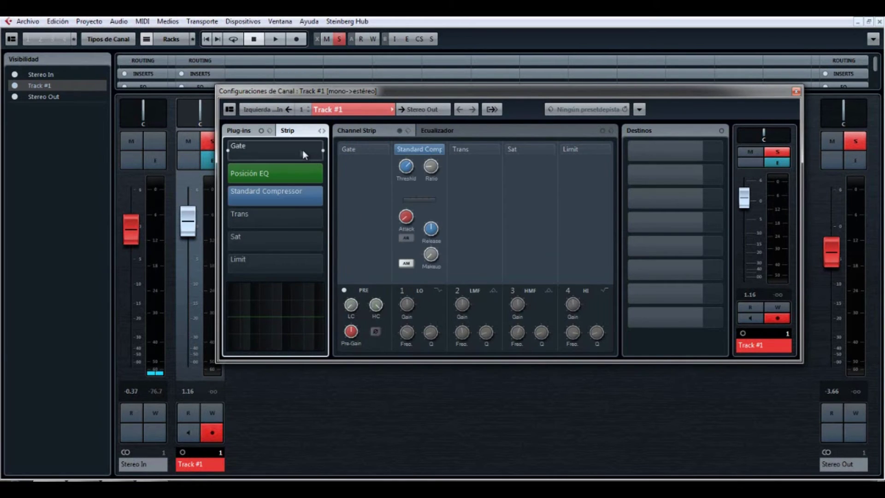
pyautogui.moveTo(297, 208); pyautogui.dragTo(275, 146)
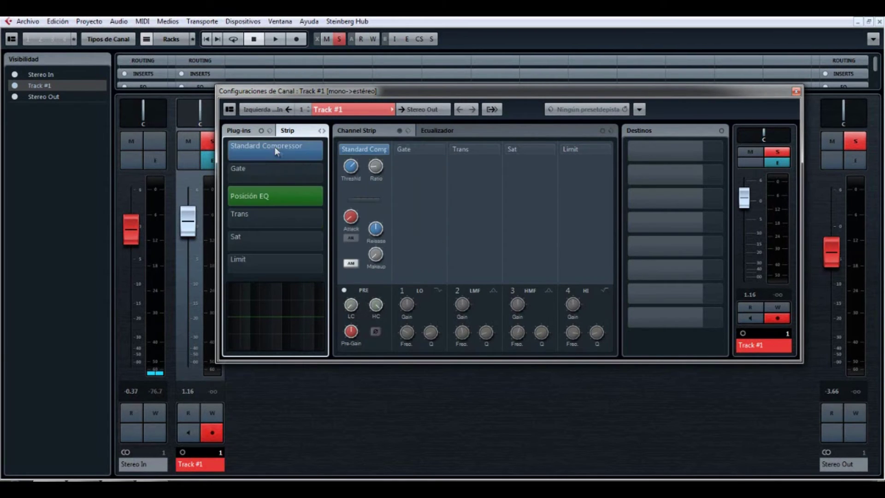
# Move the EQ position above Gate and load the Noise Gate in the Gate module
pyautogui.moveTo(297, 197); pyautogui.dragTo(295, 170)
pyautogui.moveTo(370, 169)
pyautogui.click(415, 149)
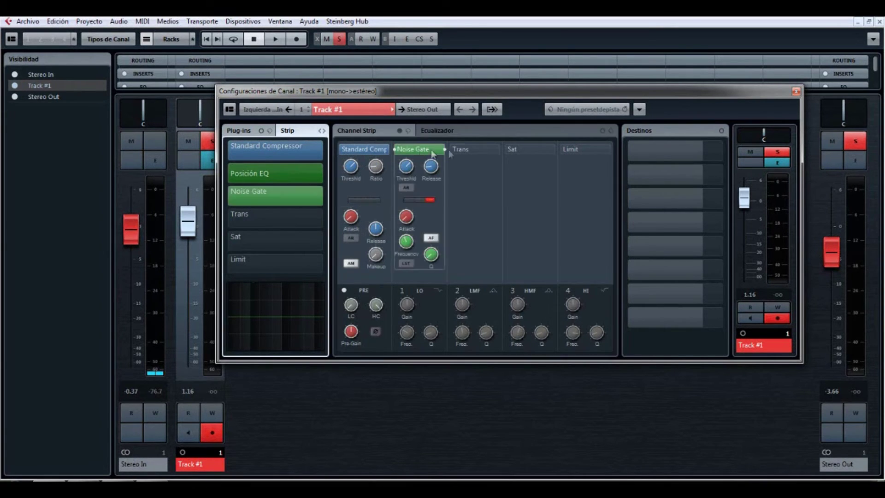
# Load the EnvelopeShaper, Tape Saturation and Maximizer in the Trans, Sat and Limit modules of Track #1's channel strip
pyautogui.click(479, 151)
pyautogui.click(507, 149)
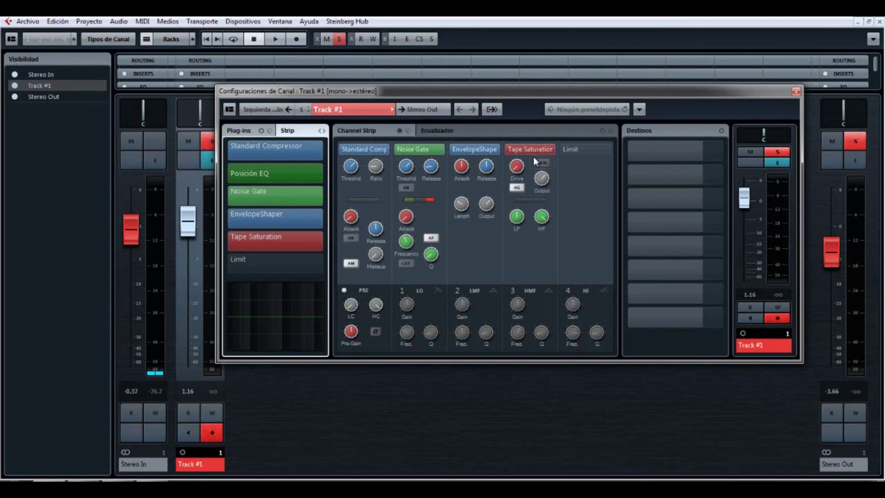
pyautogui.click(590, 150)
pyautogui.moveTo(433, 180)
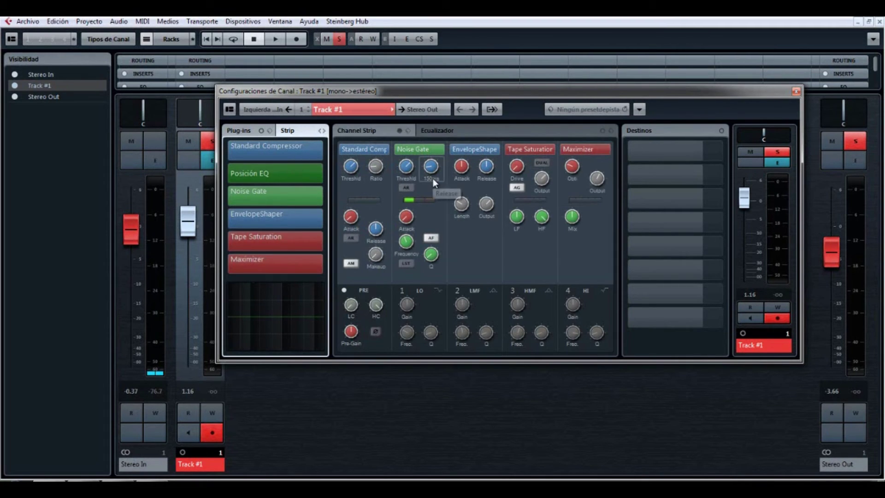
pyautogui.moveTo(409, 227)
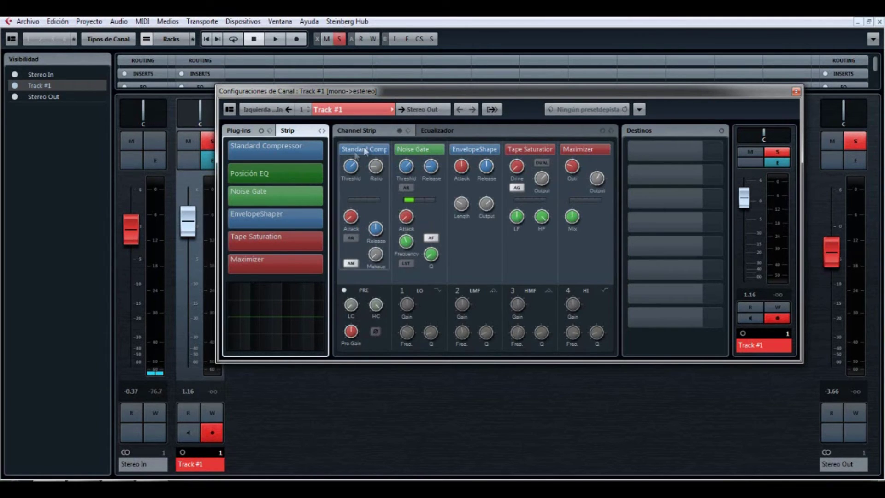
# View the equalizer and plug-in slots in Track #1's channel settings and close the window
pyautogui.click(442, 132)
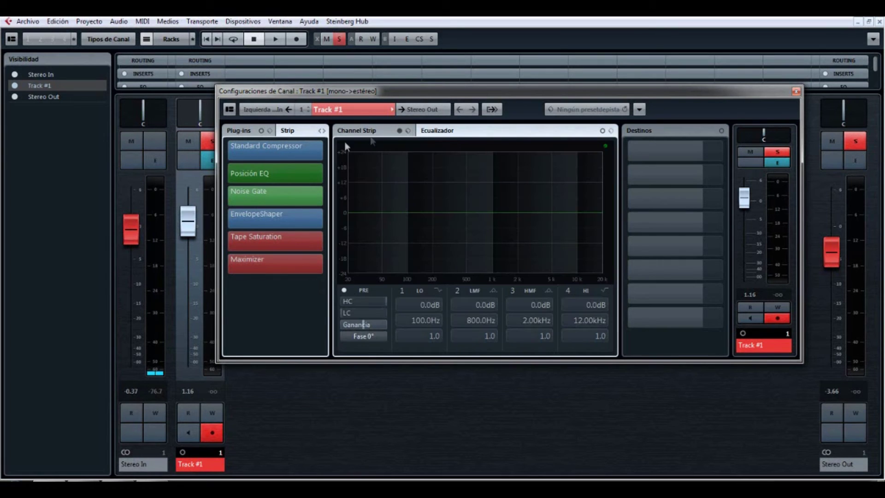
pyautogui.click(241, 131)
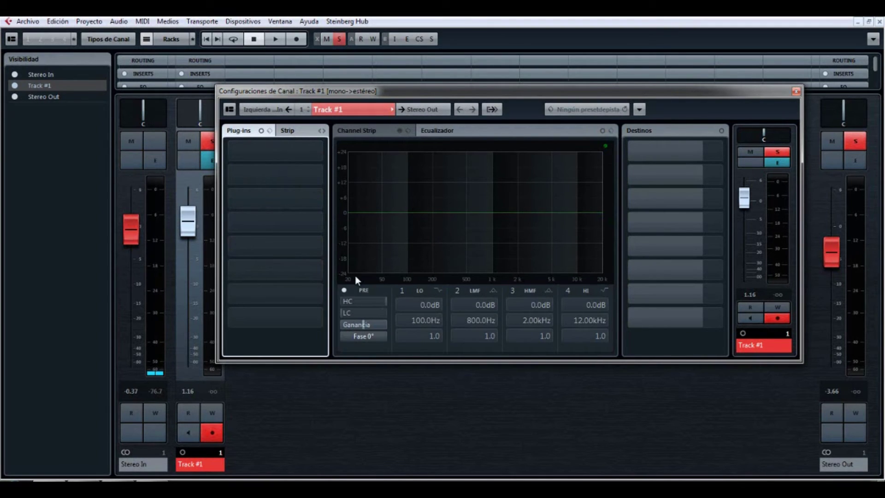
pyautogui.click(359, 314)
pyautogui.click(795, 91)
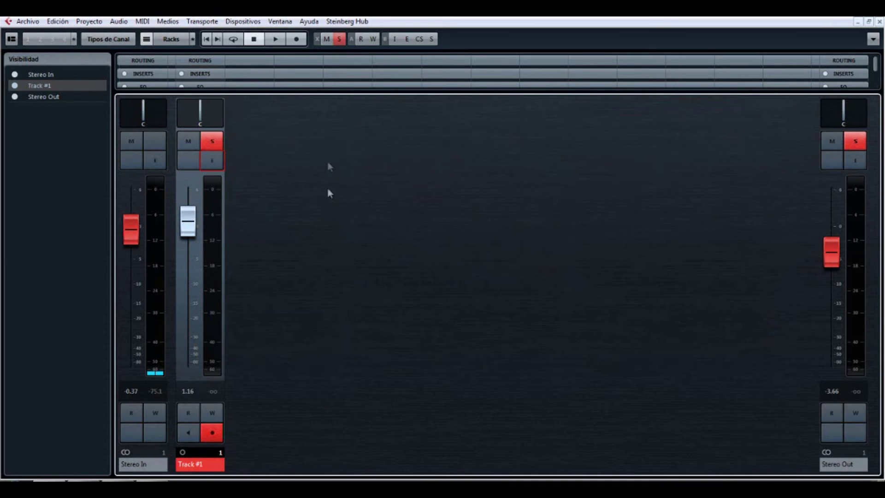
# Enlarge the mixer's rack area and expand the Routing rack
pyautogui.moveTo(346, 91); pyautogui.dragTo(346, 225)
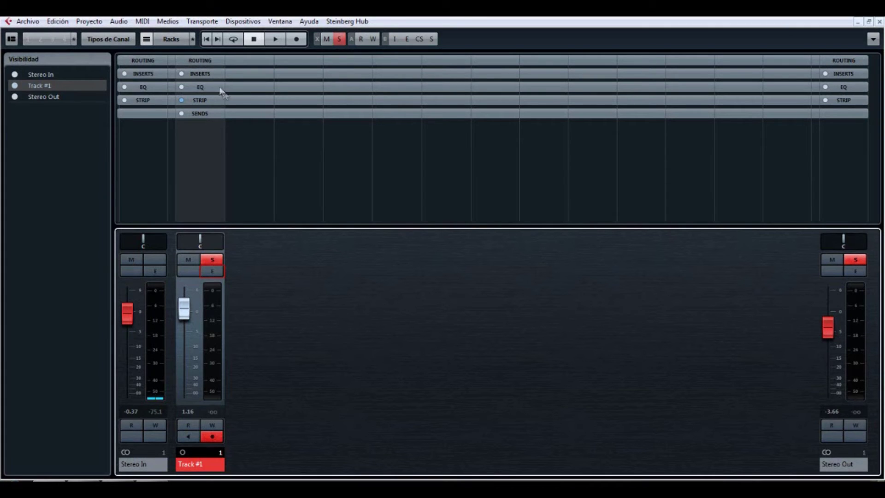
pyautogui.click(237, 60)
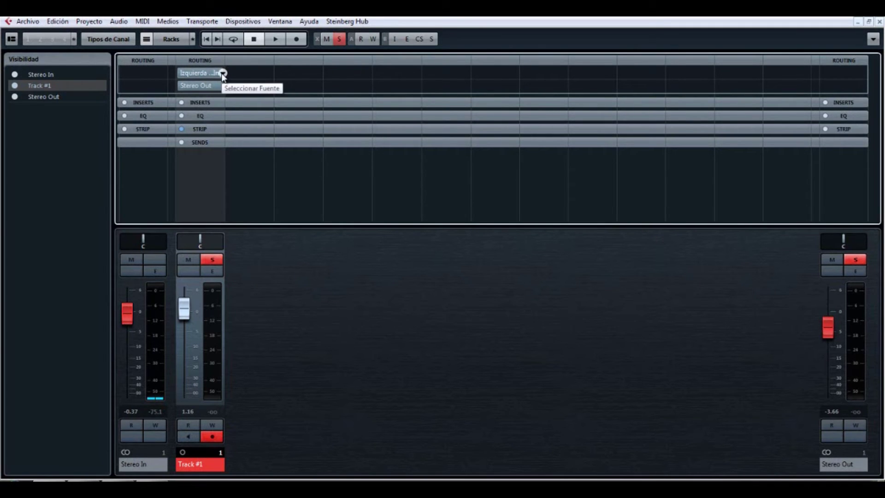
pyautogui.rightClick(237, 366)
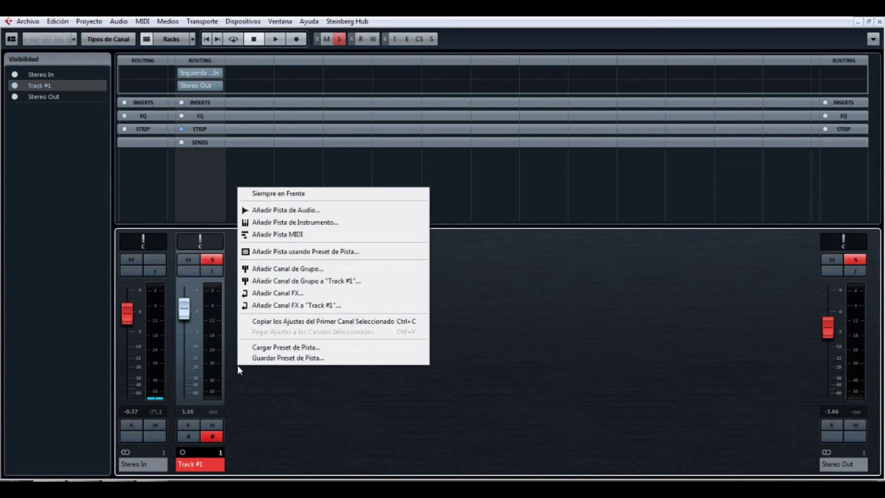
pyautogui.click(292, 211)
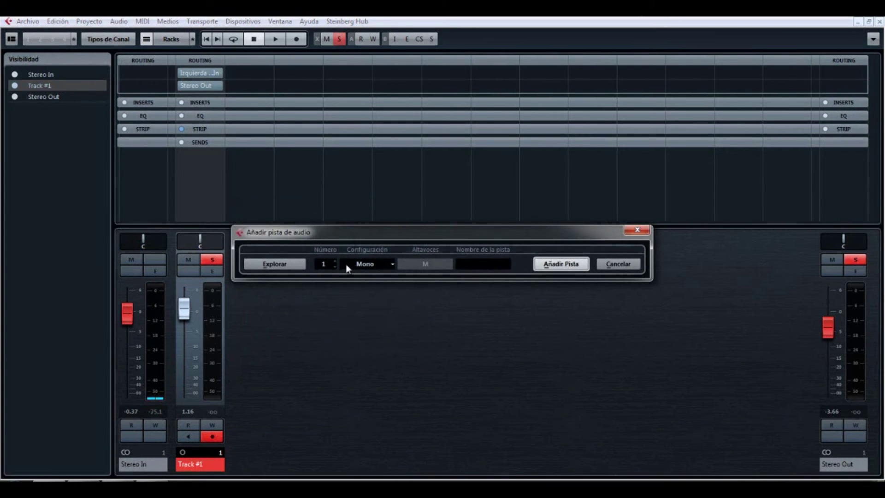
pyautogui.click(376, 266)
pyautogui.click(382, 276)
pyautogui.click(620, 266)
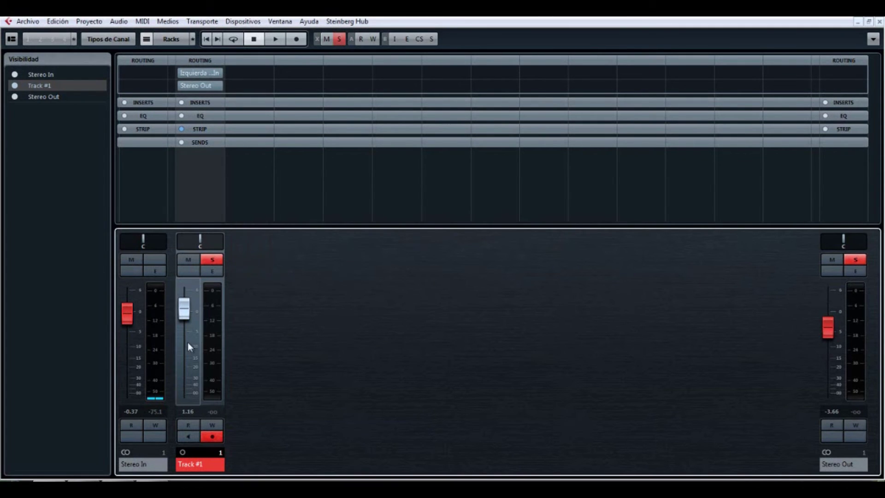
# Examine the input source options in Track #1's routing and collapse the Routing rack
pyautogui.click(220, 74)
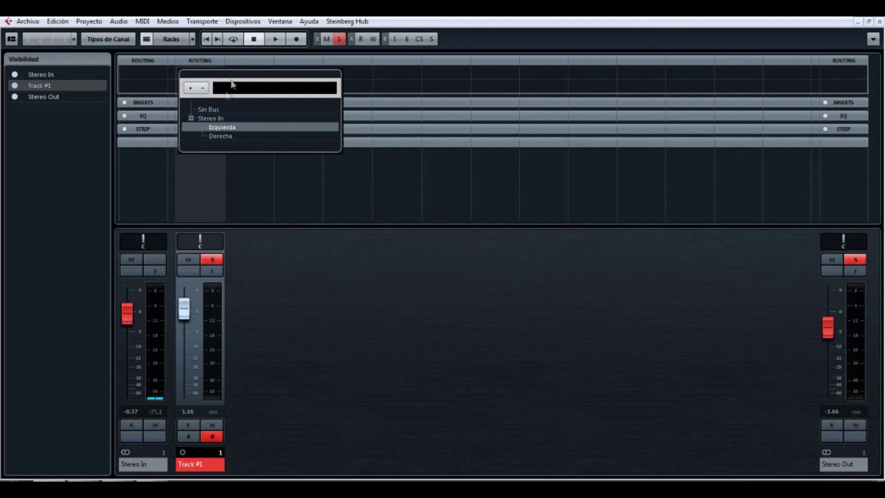
pyautogui.click(249, 222)
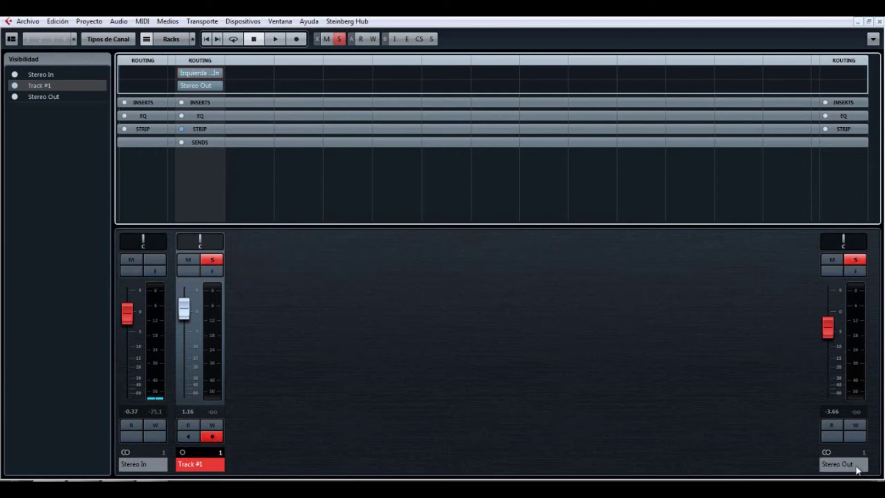
pyautogui.click(236, 60)
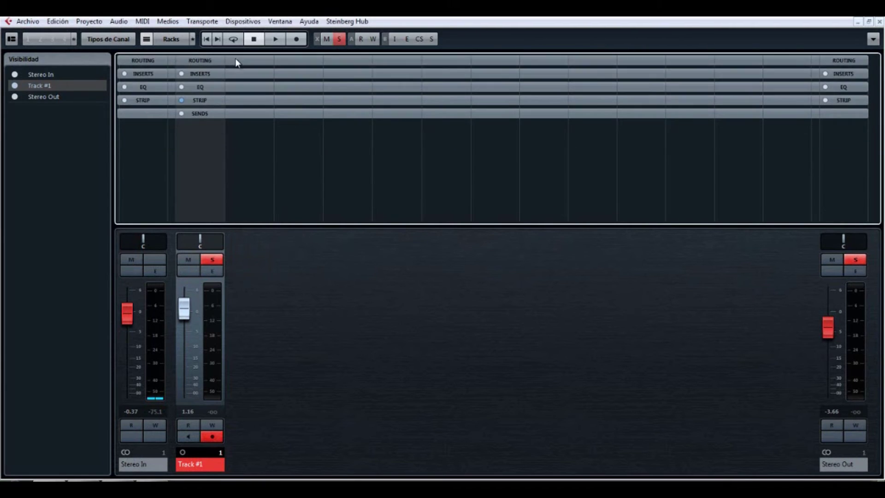
# Expand the Inserts rack and load the Active Equalizer in Track #1's first insert slot through its channel settings
pyautogui.click(209, 72)
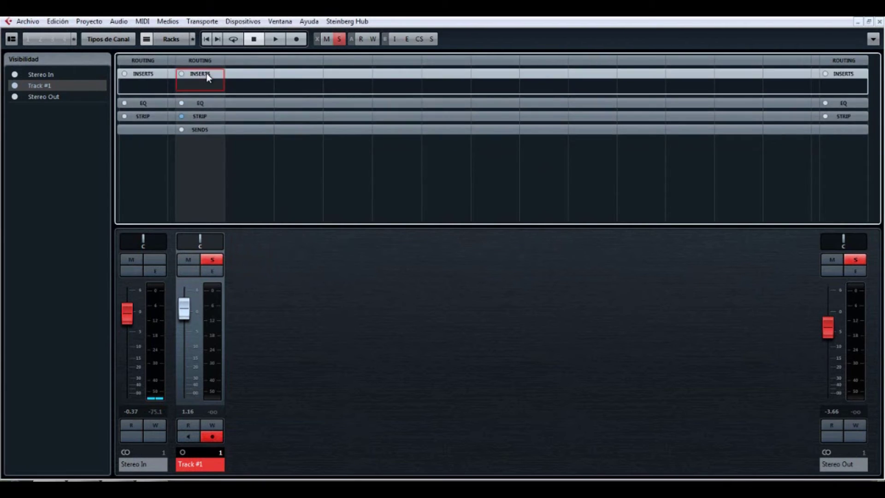
pyautogui.click(213, 272)
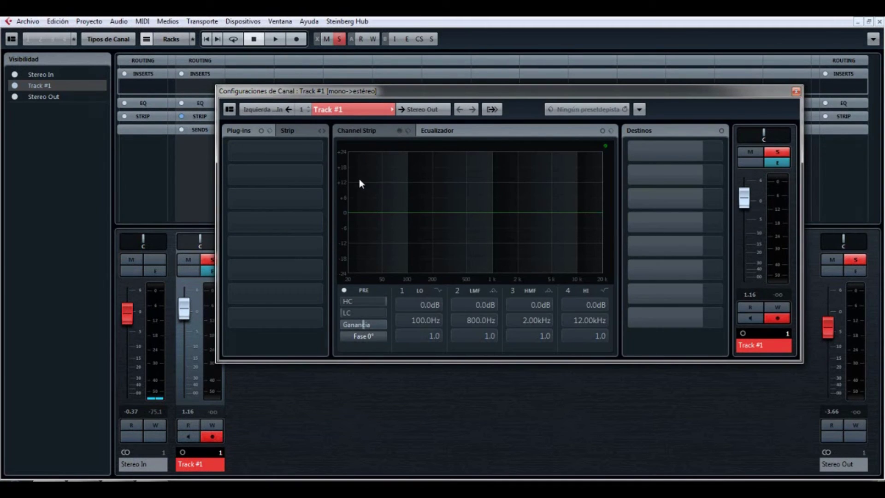
pyautogui.click(322, 151)
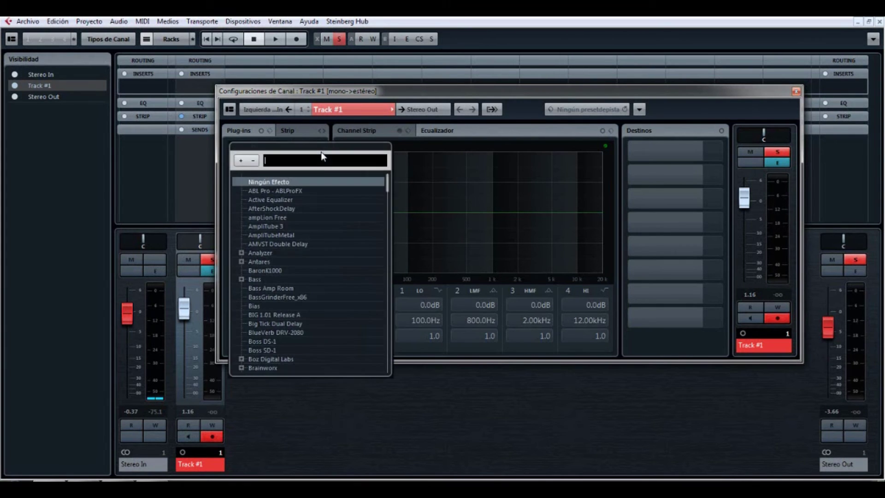
pyautogui.click(286, 199)
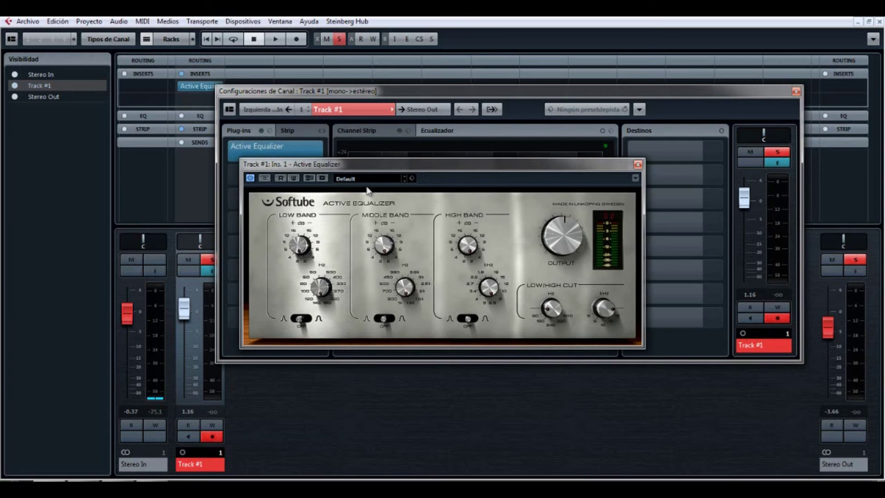
pyautogui.click(639, 165)
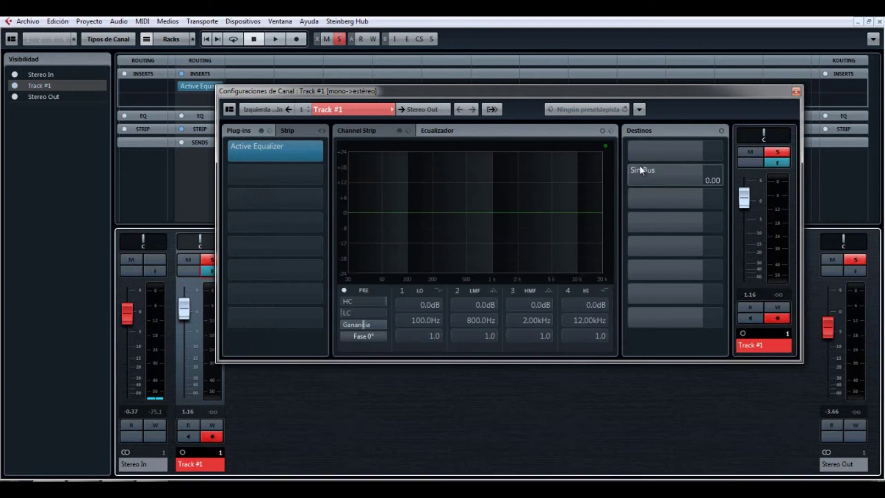
pyautogui.click(796, 92)
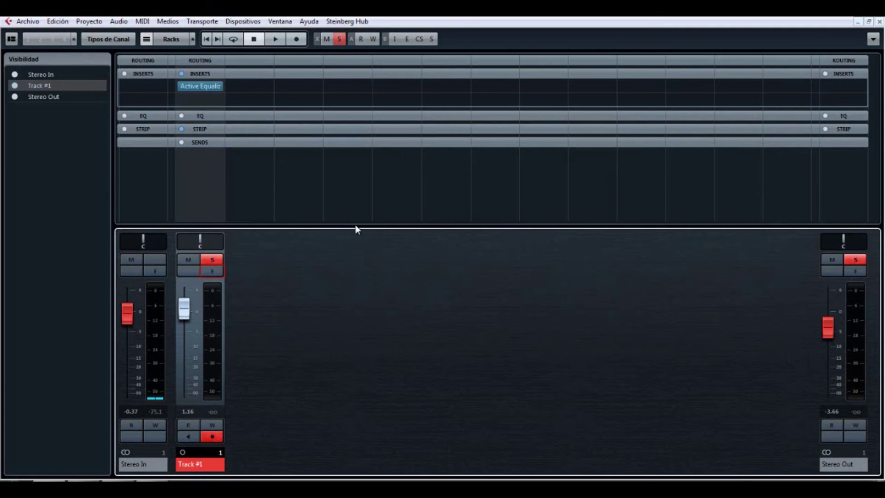
# View the Active Equalizer's plug-in window from the mixer's Inserts rack and close it
pyautogui.click(246, 77)
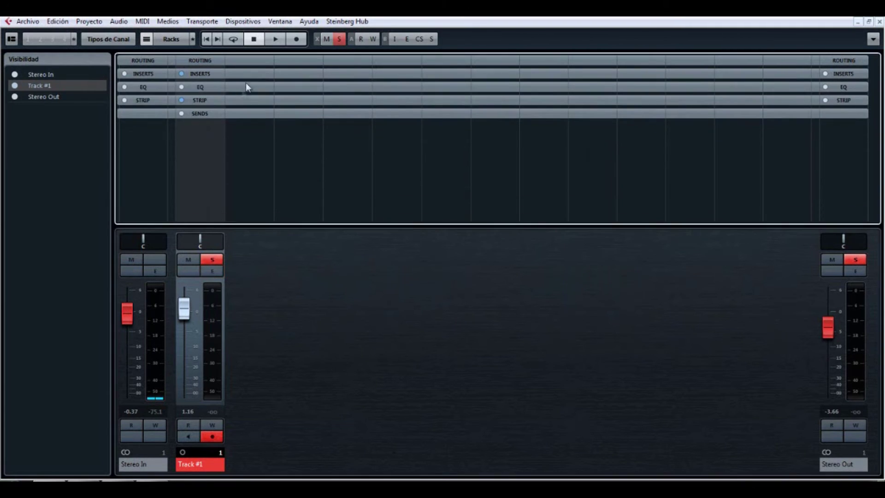
pyautogui.click(209, 74)
pyautogui.click(204, 86)
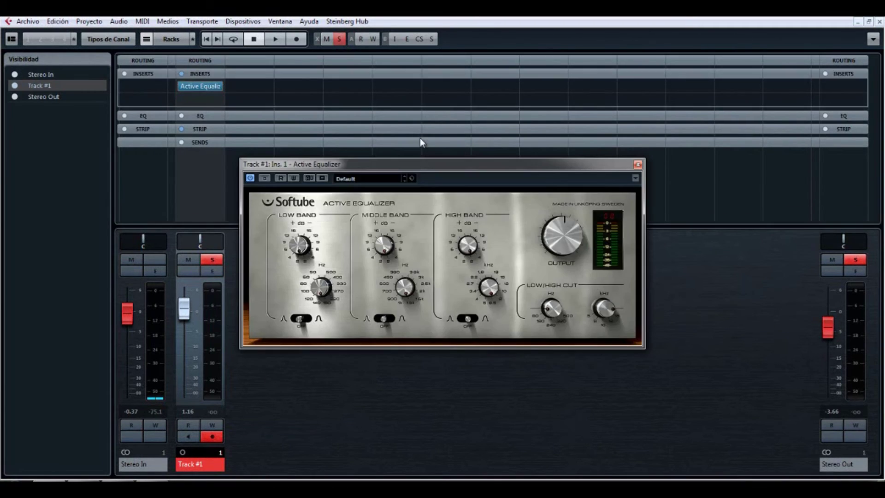
pyautogui.click(637, 165)
pyautogui.click(209, 88)
pyautogui.click(638, 164)
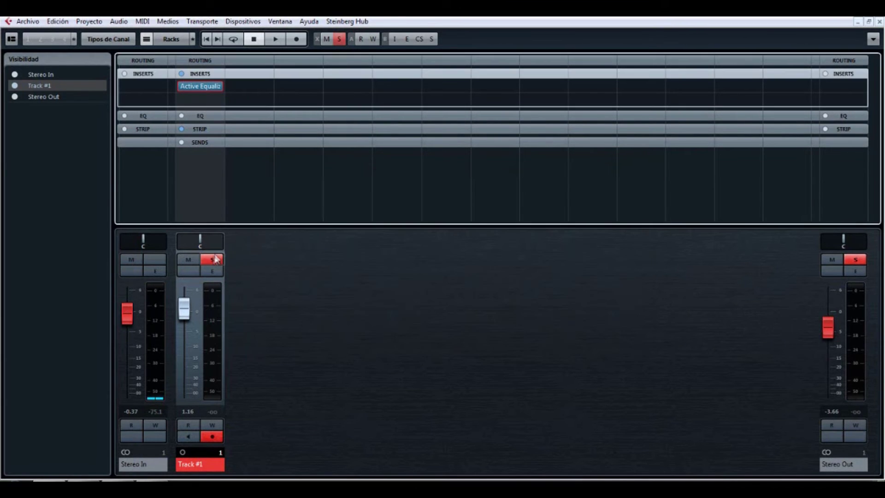
# View the Active Equalizer's plug-in window from Track #1's channel settings and close both windows
pyautogui.click(213, 272)
pyautogui.click(295, 149)
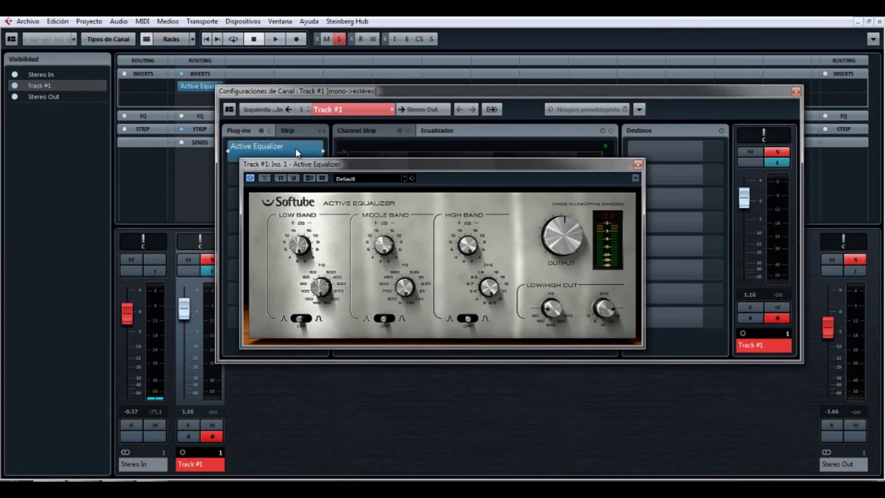
pyautogui.click(638, 165)
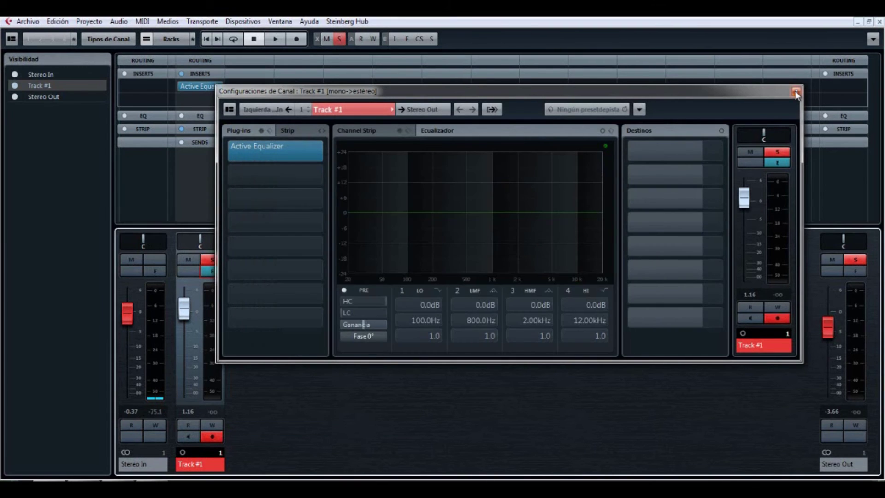
pyautogui.click(797, 92)
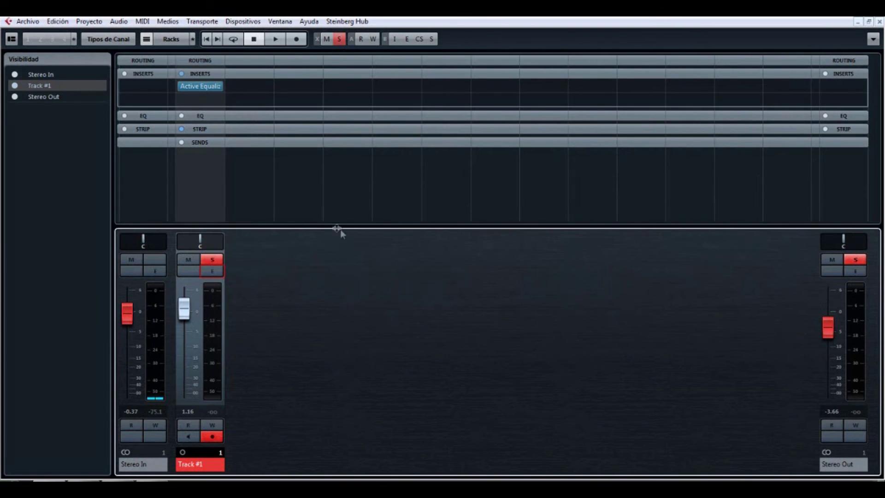
# Bypass and reactivate all of Track #1's inserts, and toggle the Active Equalizer slot off and on
pyautogui.click(182, 74)
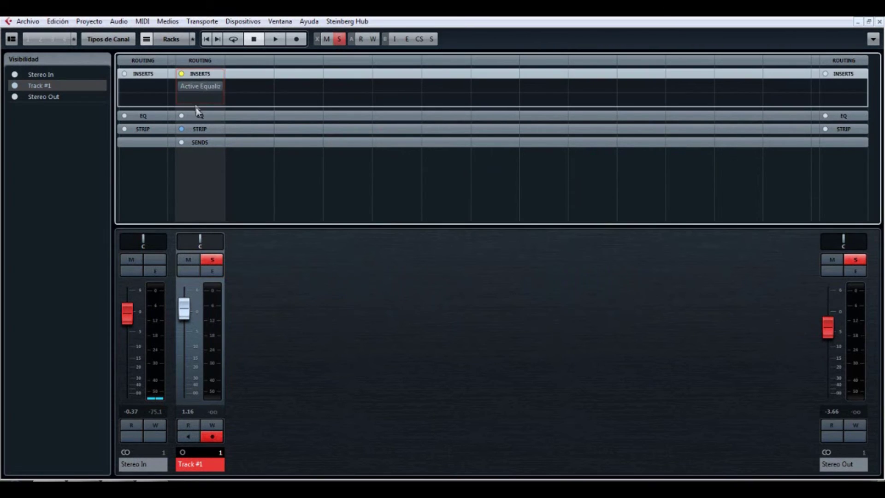
pyautogui.click(179, 73)
pyautogui.click(177, 87)
pyautogui.click(177, 86)
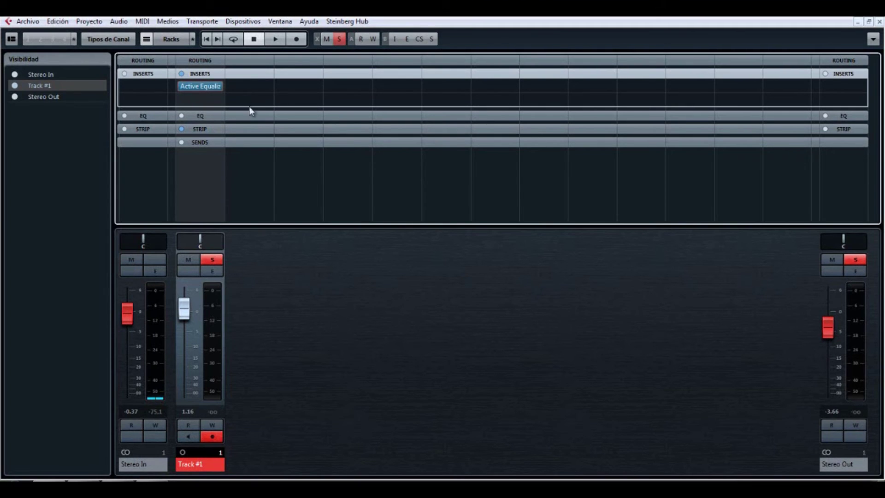
# Collapse the Inserts rack, examine the equalizer bands in the EQ rack and collapse it
pyautogui.click(201, 73)
pyautogui.click(204, 87)
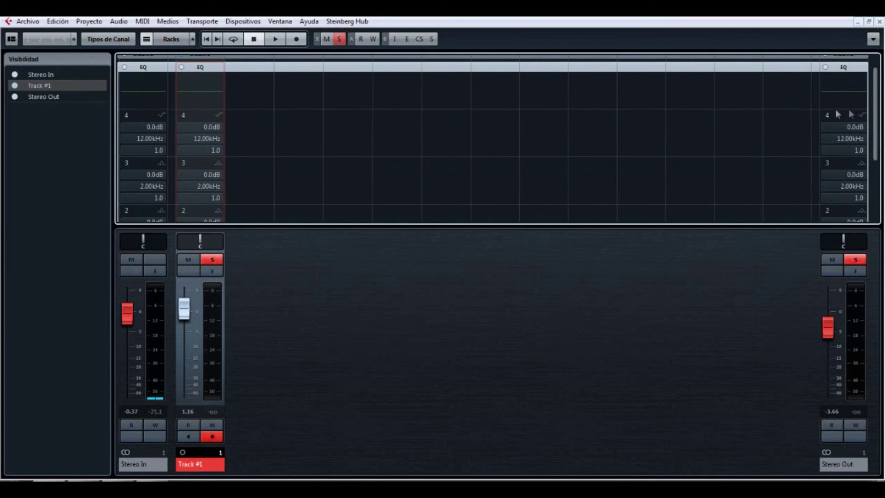
pyautogui.moveTo(879, 105)
pyautogui.mouseDown()
pyautogui.moveTo(876, 156)
pyautogui.moveTo(876, 106)
pyautogui.mouseUp()
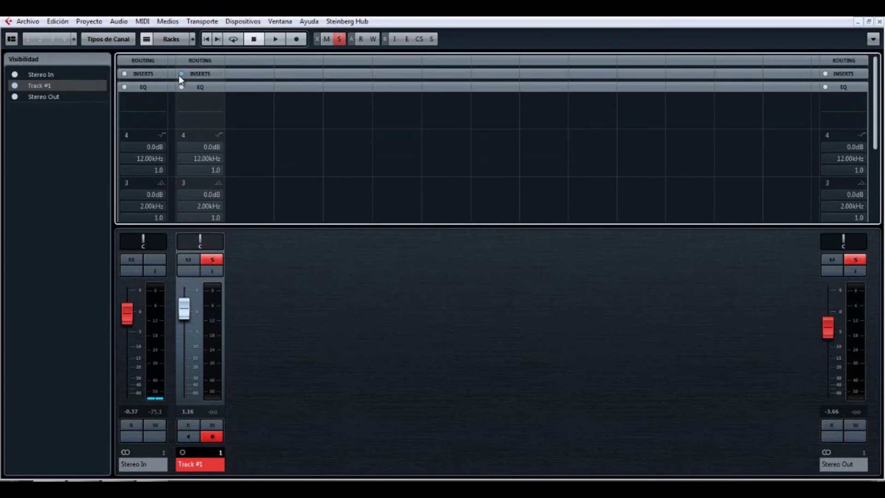
pyautogui.rightClick(206, 88)
pyautogui.click(206, 88)
pyautogui.click(204, 88)
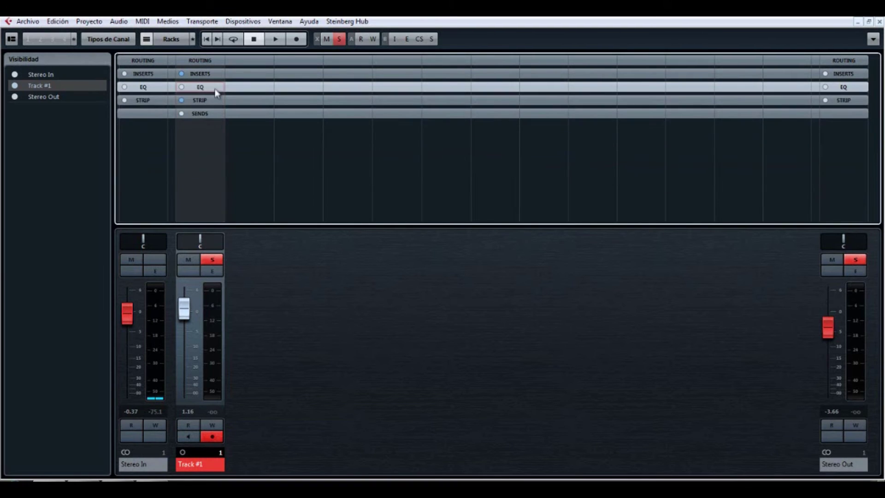
# Examine the channel strip modules in the Strip rack, collapse it and expand the Sends rack
pyautogui.click(210, 101)
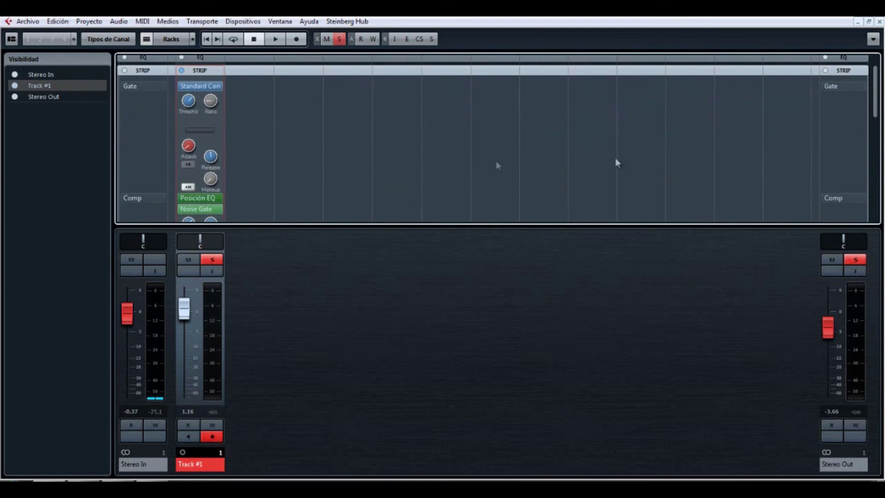
pyautogui.moveTo(874, 98); pyautogui.dragTo(873, 76)
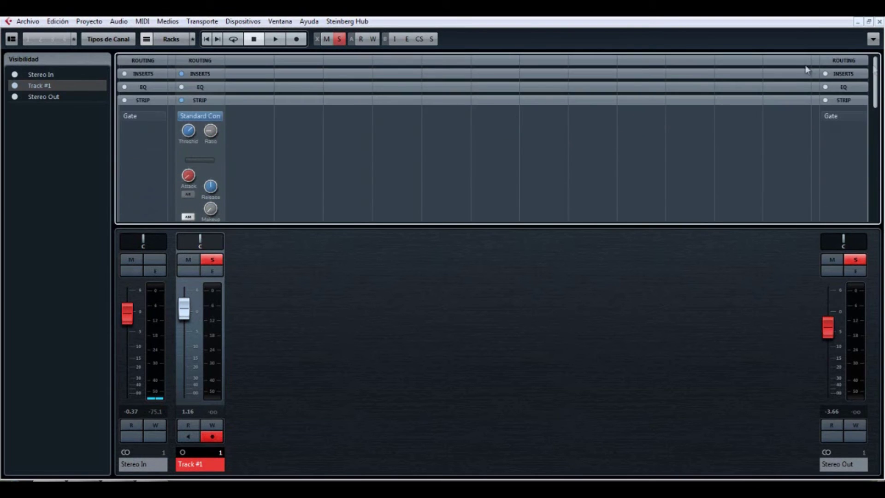
pyautogui.click(201, 101)
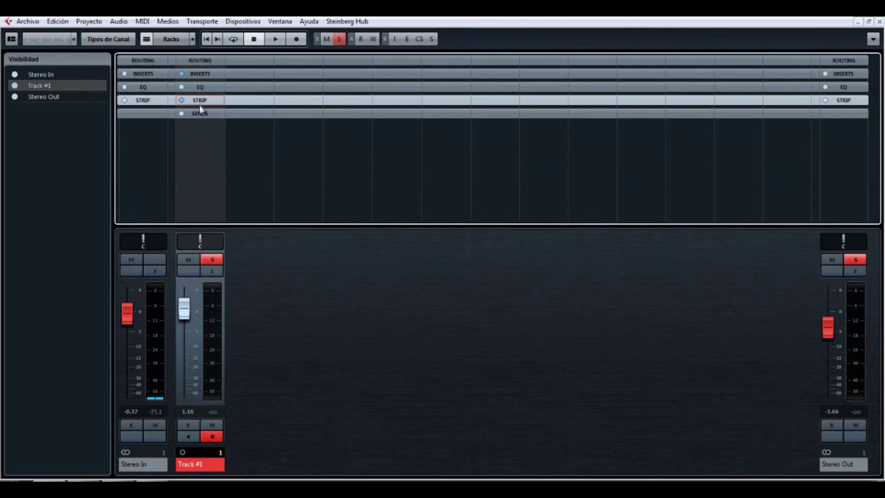
pyautogui.click(205, 114)
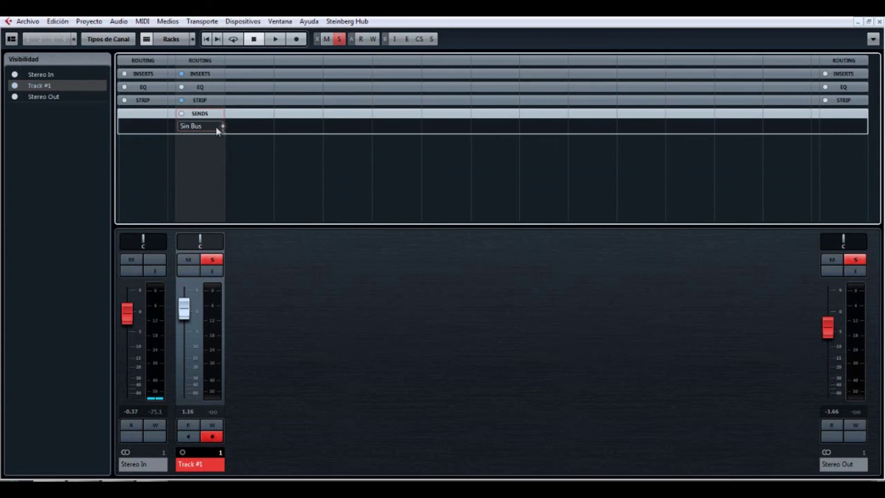
# Set the first send level of Track #1 to -1.11 in its channel settings and close the settings window
pyautogui.click(212, 272)
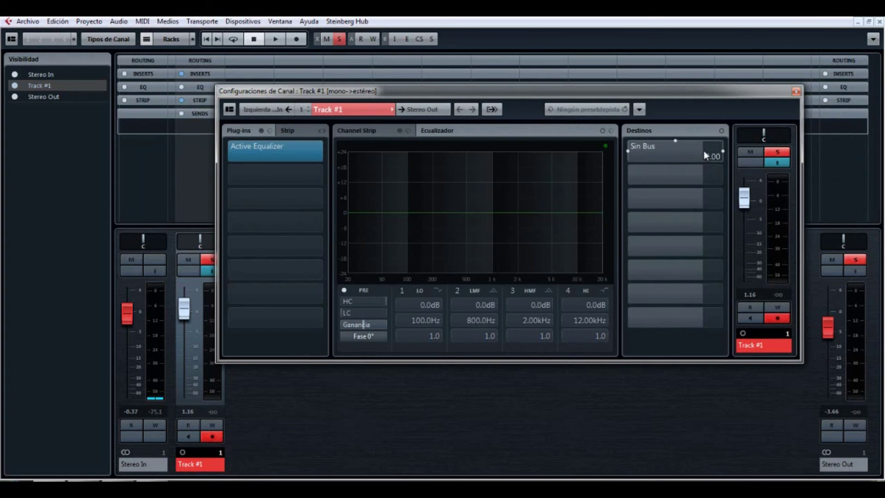
pyautogui.moveTo(704, 151)
pyautogui.mouseDown()
pyautogui.moveTo(687, 152)
pyautogui.moveTo(711, 158)
pyautogui.moveTo(698, 154)
pyautogui.mouseUp()
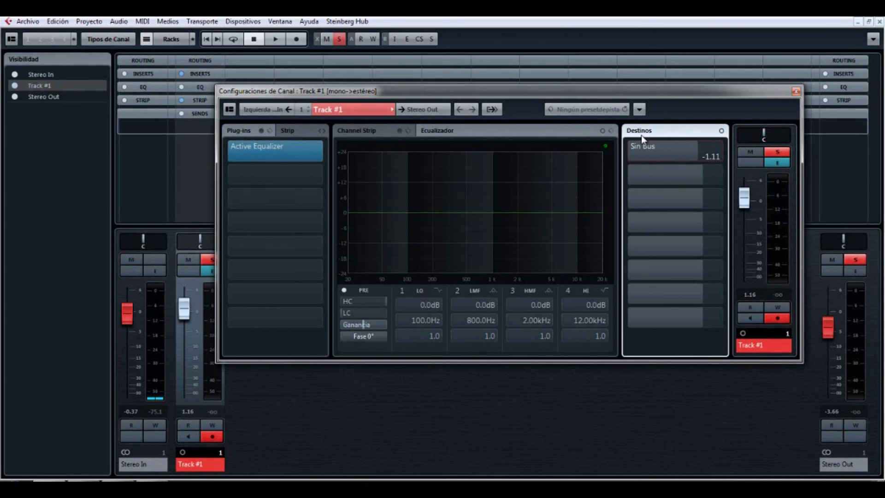
pyautogui.click(797, 92)
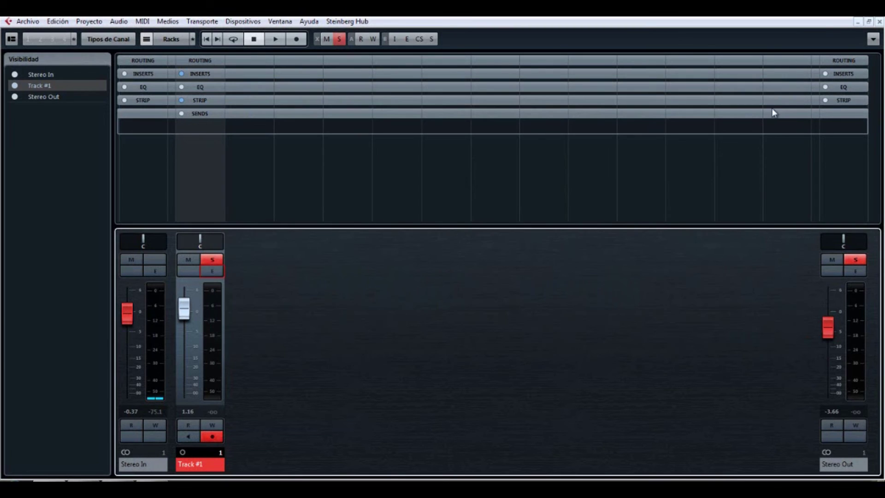
# Shrink the mixer's racks area to enlarge the fader section and close the mixer
pyautogui.moveTo(620, 227); pyautogui.dragTo(617, 137)
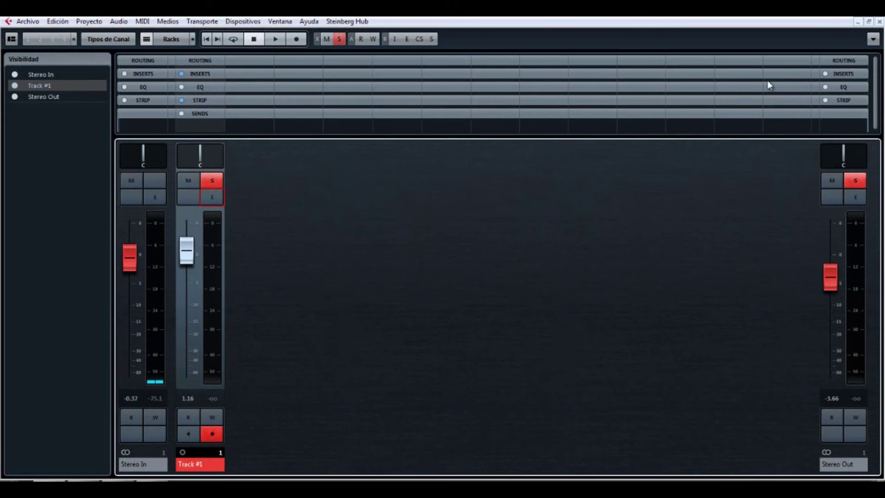
pyautogui.click(880, 23)
# Toggle Track #1's mute on and off in the track list and turn off its solo
pyautogui.click(120, 93)
pyautogui.click(133, 92)
pyautogui.click(121, 94)
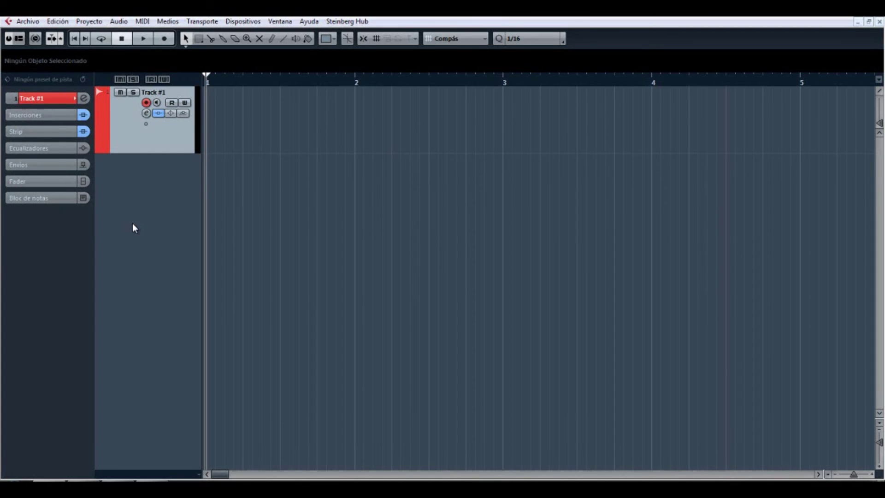
# Expand Track #1's inserts in the Inspector, slightly adjust the Active Equalizer's low band gain and close the plug-in window
pyautogui.click(52, 115)
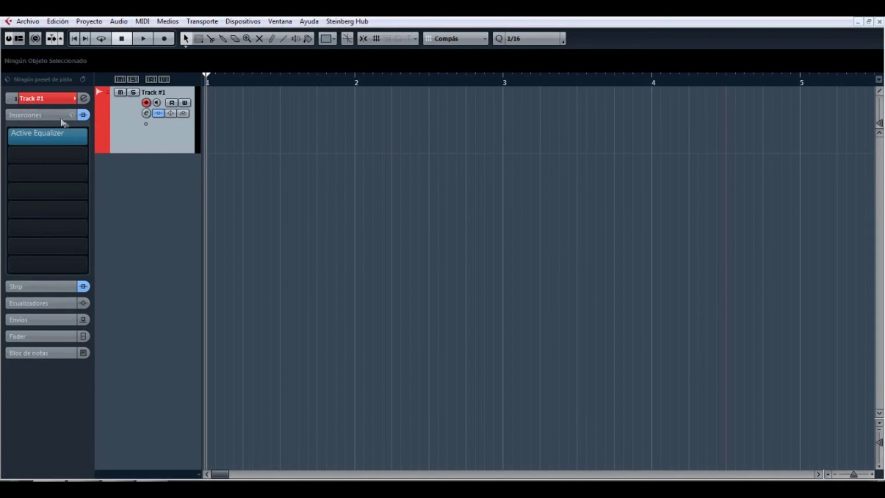
pyautogui.click(63, 136)
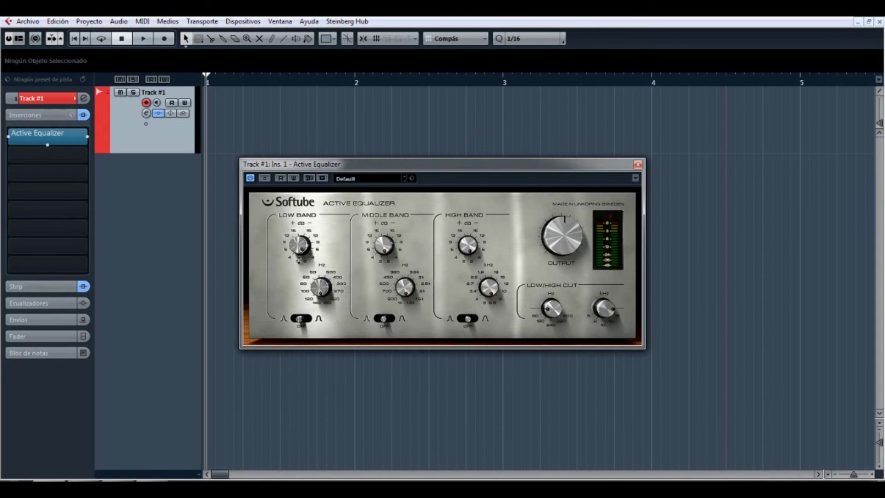
pyautogui.moveTo(291, 248)
pyautogui.mouseDown()
pyautogui.moveTo(287, 210)
pyautogui.moveTo(292, 242)
pyautogui.mouseUp()
pyautogui.click(638, 164)
# Reopen the mixer and raise Track #1's volume fader to 1.24
pyautogui.press('F3')
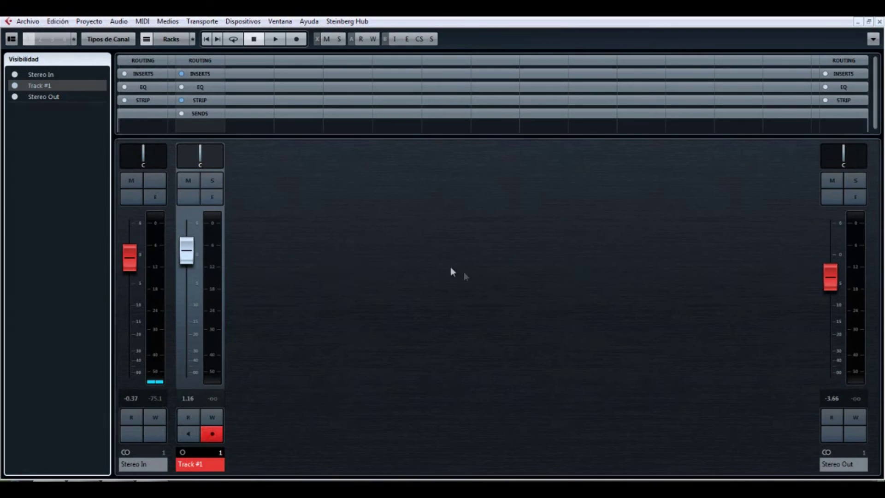
pyautogui.moveTo(190, 258); pyautogui.dragTo(190, 257)
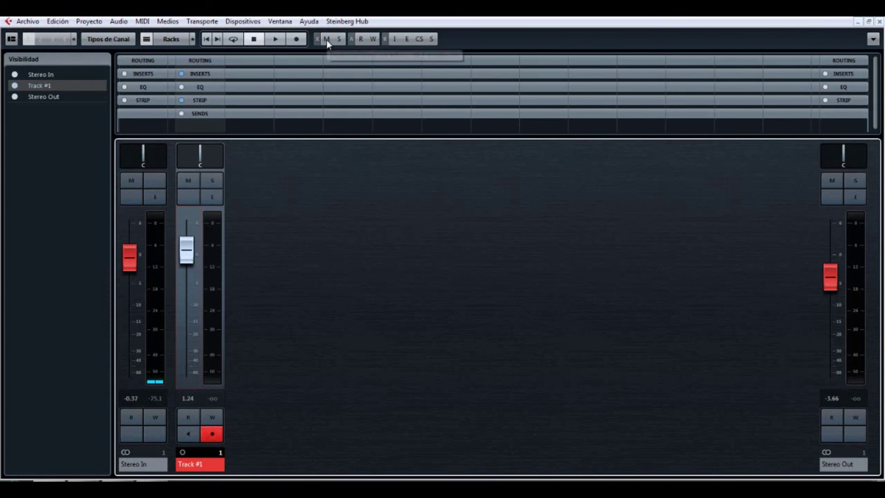
# Mute and solo Track #1 in turn, clearing each with the global deactivate-all controls, and close the mixer
pyautogui.click(189, 180)
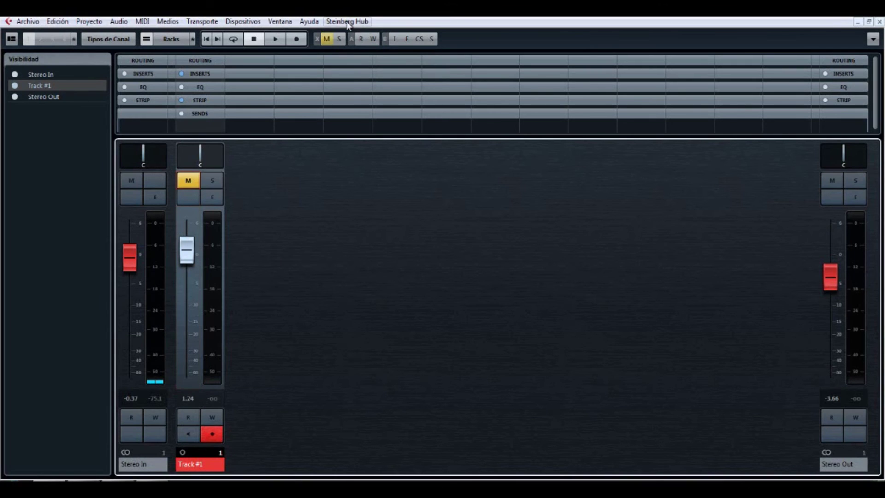
pyautogui.click(325, 42)
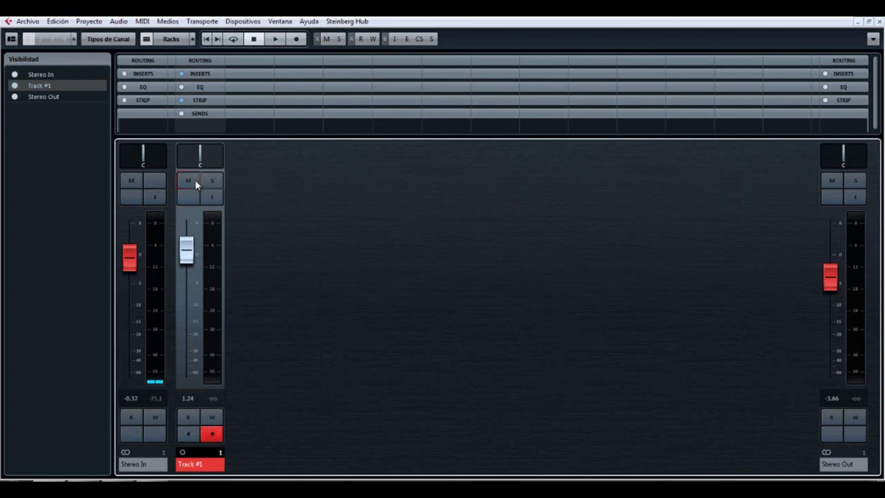
pyautogui.click(212, 180)
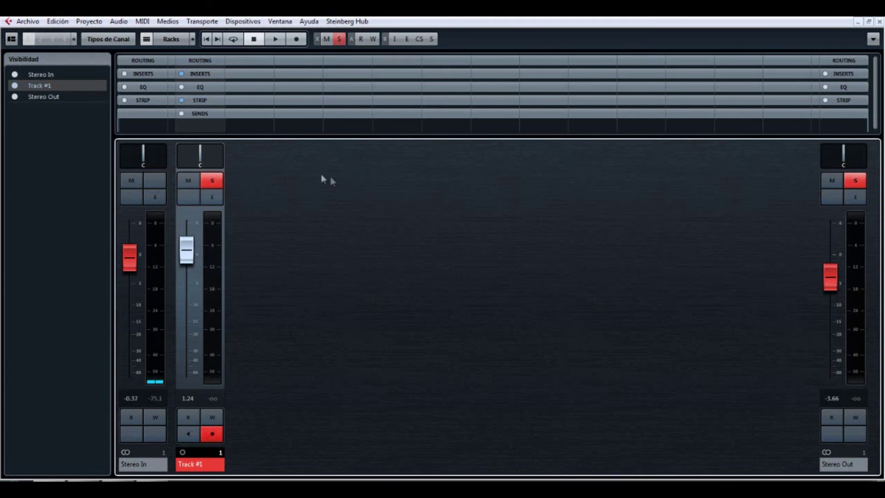
pyautogui.click(340, 40)
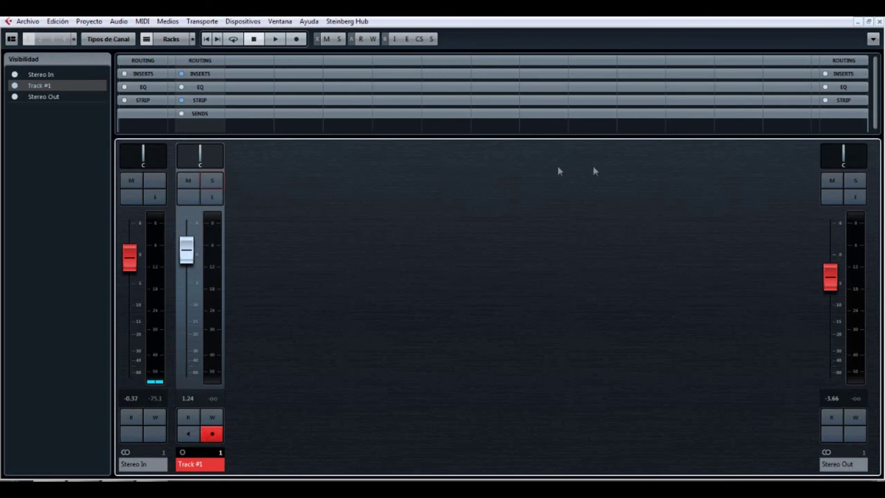
pyautogui.click(880, 23)
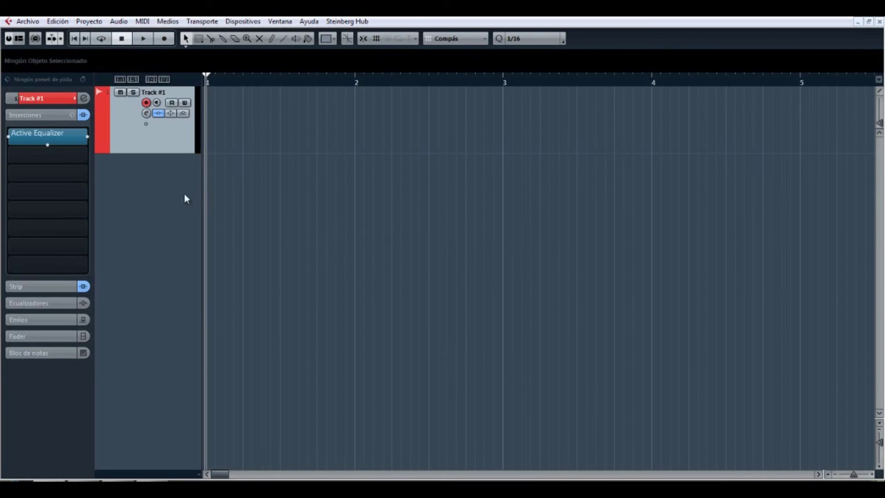
# Examine the file format and bit depth options for exporting an audio mixdown, and close the export dialog without exporting
pyautogui.click(27, 21)
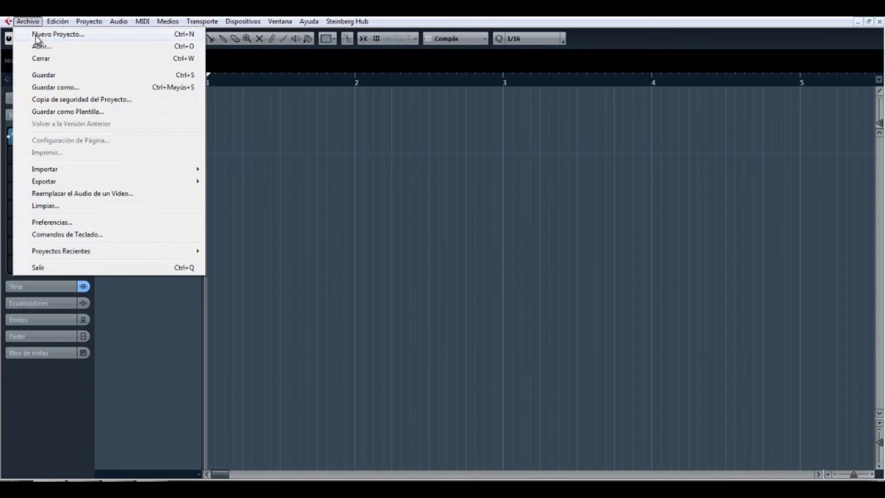
pyautogui.click(30, 22)
pyautogui.click(31, 22)
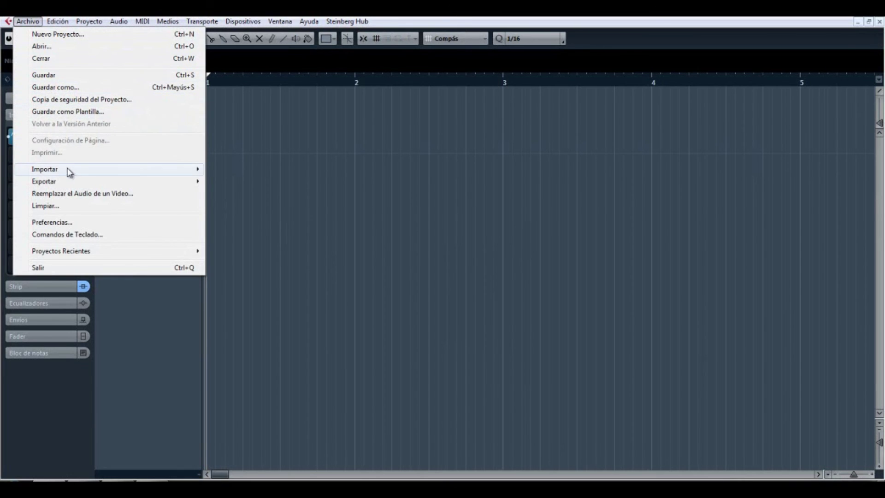
pyautogui.moveTo(67, 185)
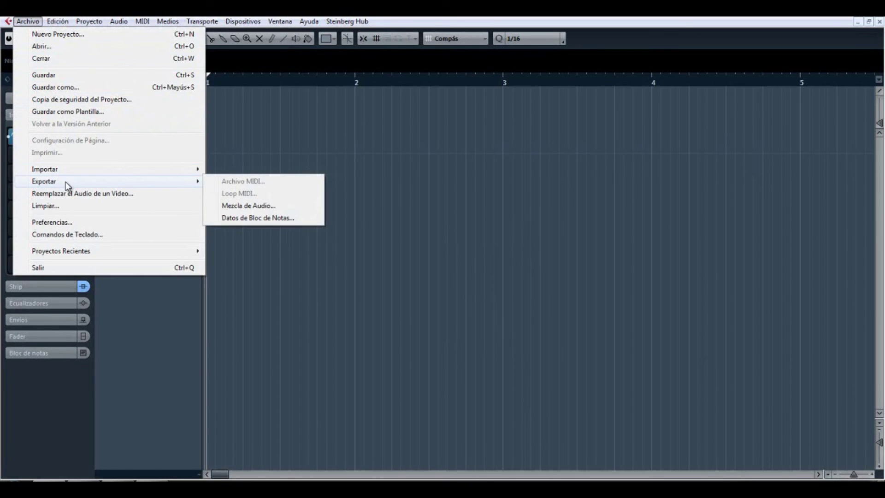
pyautogui.click(243, 205)
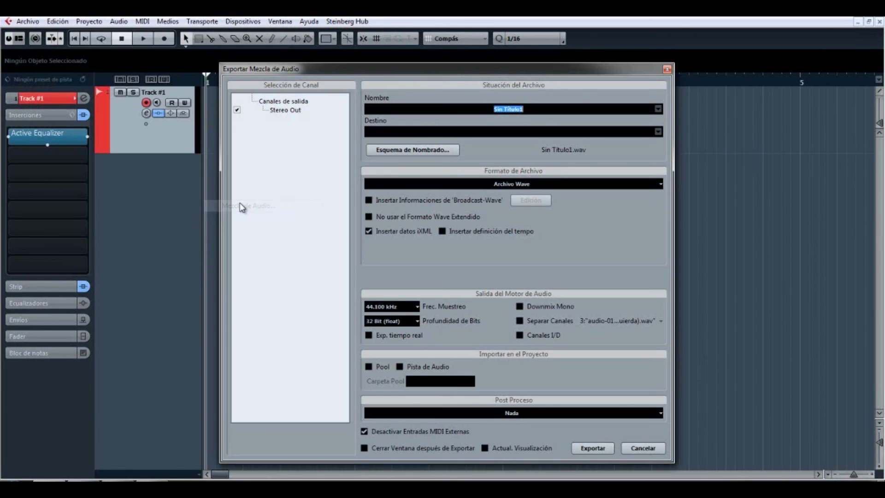
pyautogui.click(517, 185)
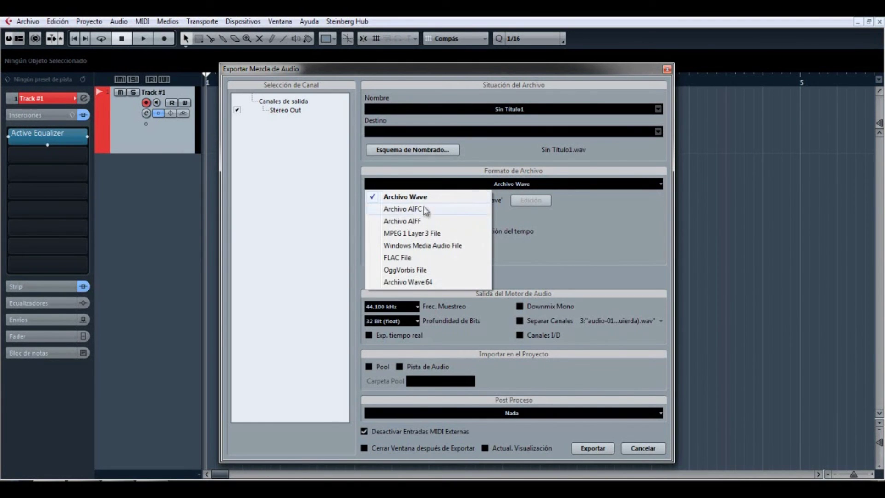
pyautogui.click(519, 185)
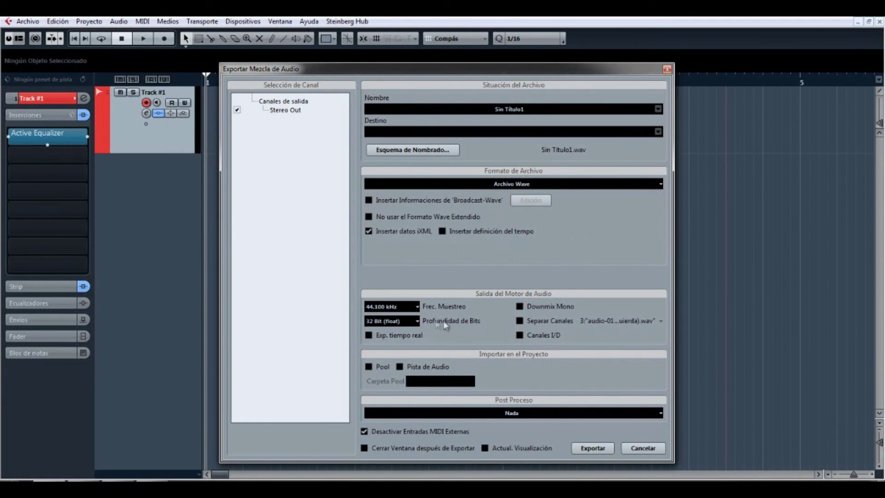
pyautogui.click(405, 324)
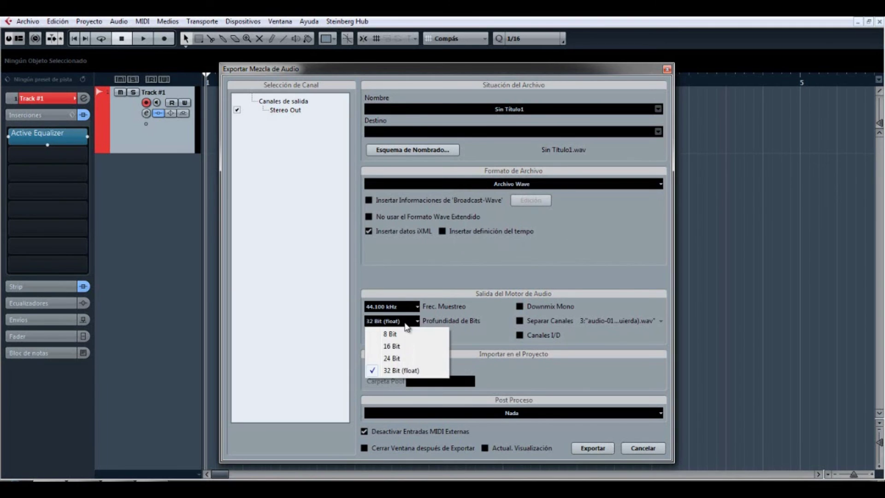
pyautogui.click(460, 315)
pyautogui.click(667, 70)
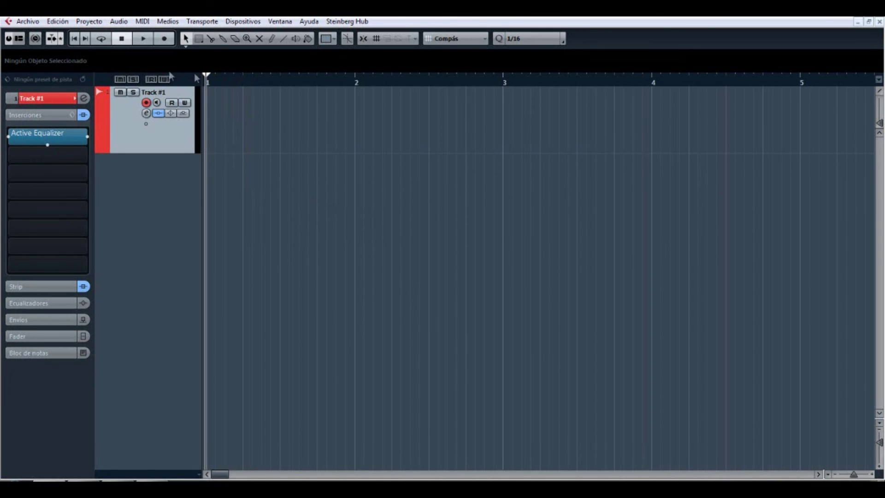
# Import the Collapse Tonight MP3 audio file onto Track #1, accepting the import options
pyautogui.click(28, 21)
pyautogui.moveTo(170, 170)
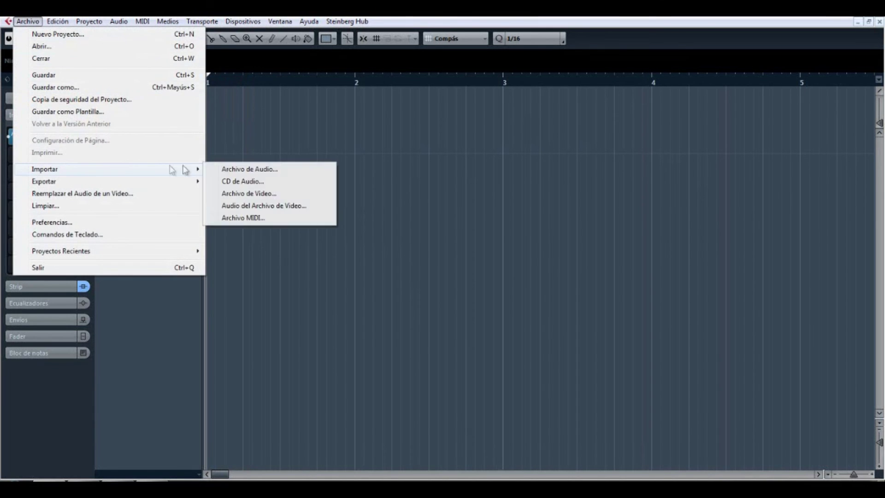
pyautogui.click(231, 169)
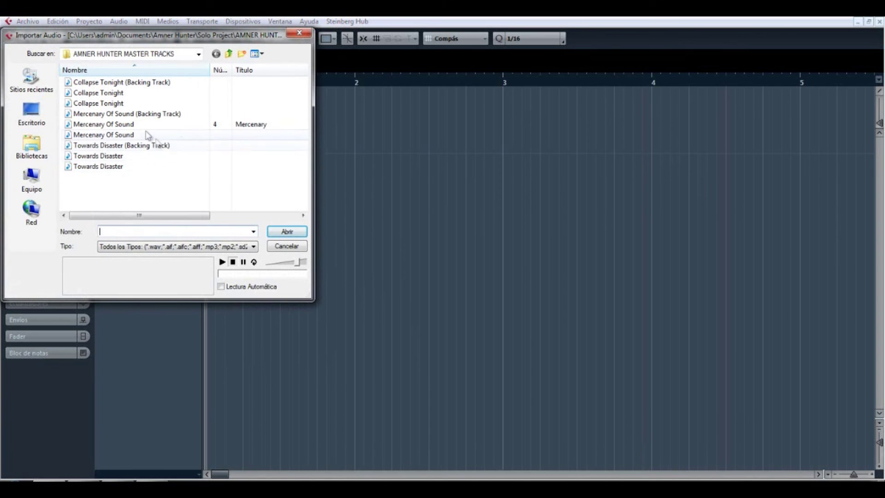
pyautogui.click(105, 94)
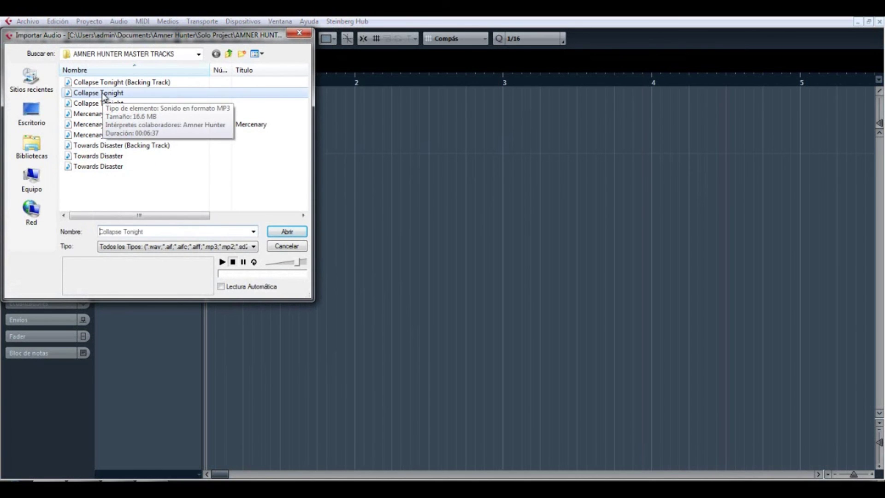
pyautogui.click(287, 232)
pyautogui.click(485, 310)
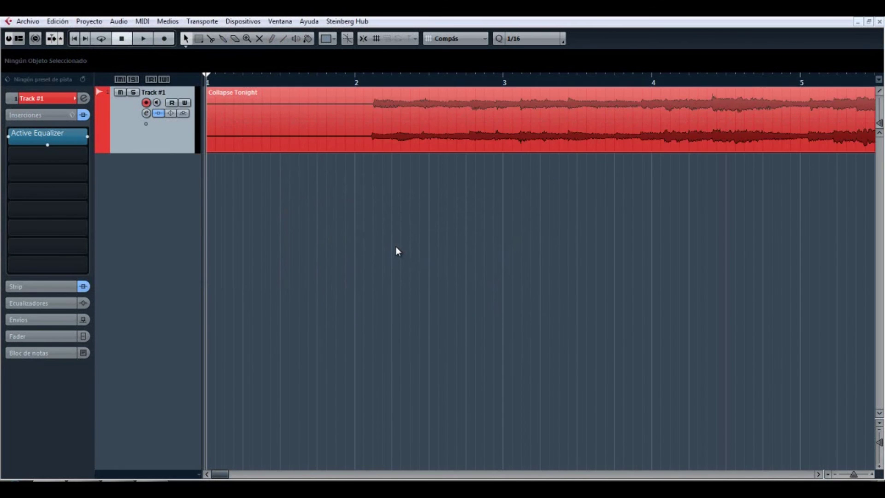
# Examine the Collapse Tonight clip on the timeline at several horizontal zoom levels, ending with its whole length in view
pyautogui.press('g')
pyautogui.press('g')
pyautogui.press('g')
pyautogui.press('g')
pyautogui.press('g')
pyautogui.press('g')
pyautogui.press('g')
pyautogui.press('g')
pyautogui.press('g')
pyautogui.press('g')
pyautogui.press('g')
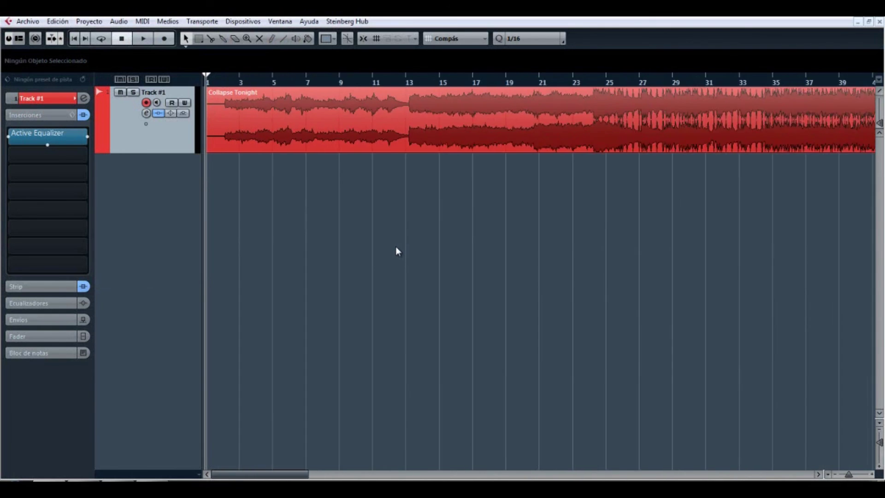
pyautogui.press('g')
pyautogui.press('g')
pyautogui.press('g')
pyautogui.press('h')
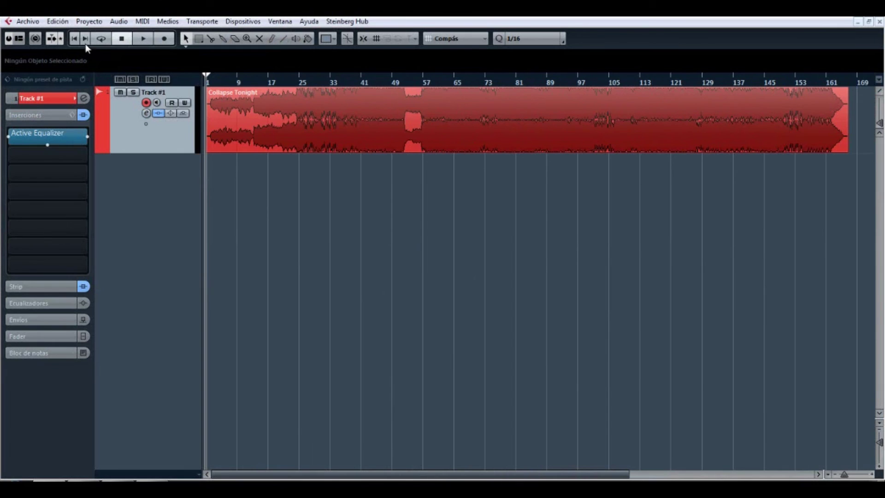
pyautogui.press('h')
pyautogui.press('h')
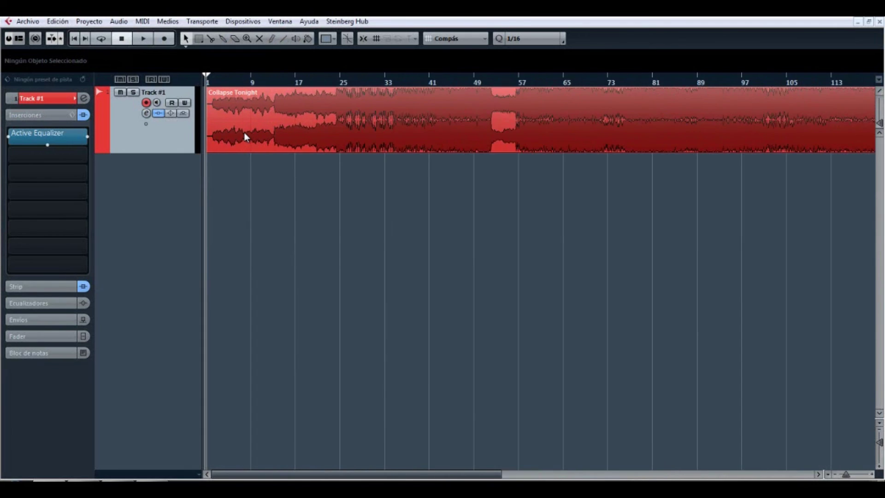
pyautogui.press('g')
pyautogui.press('g')
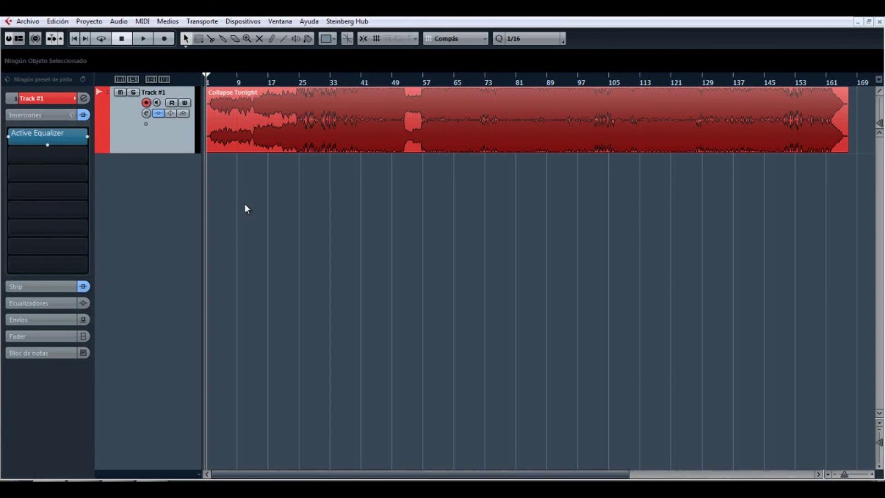
pyautogui.press('g')
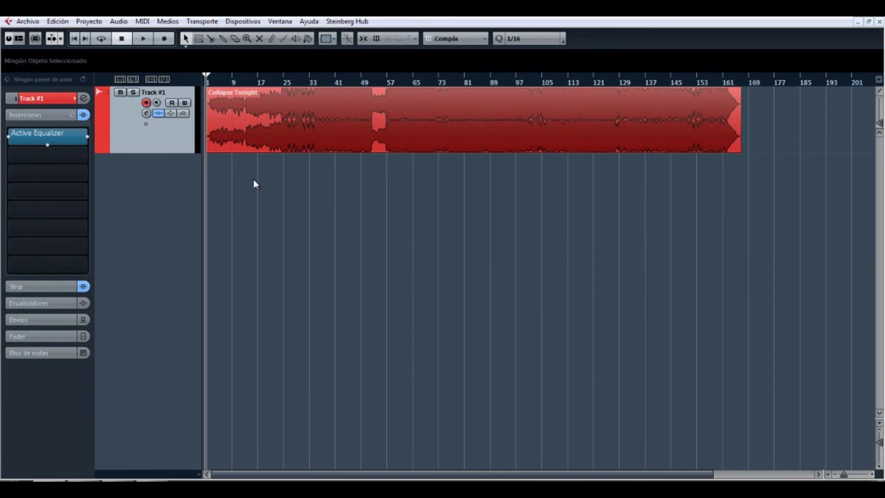
pyautogui.press('h')
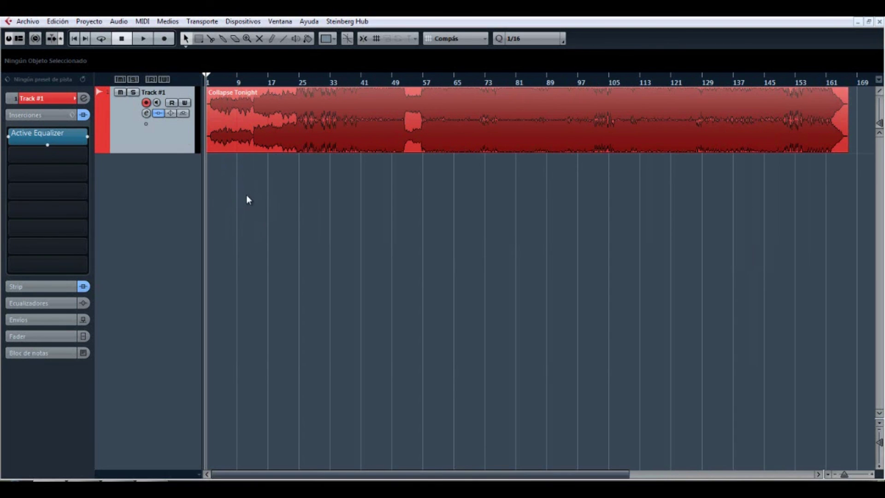
# Start playback and view Track #1's live levels and equalizer spectrum in the mixer and its channel settings
pyautogui.press('space')
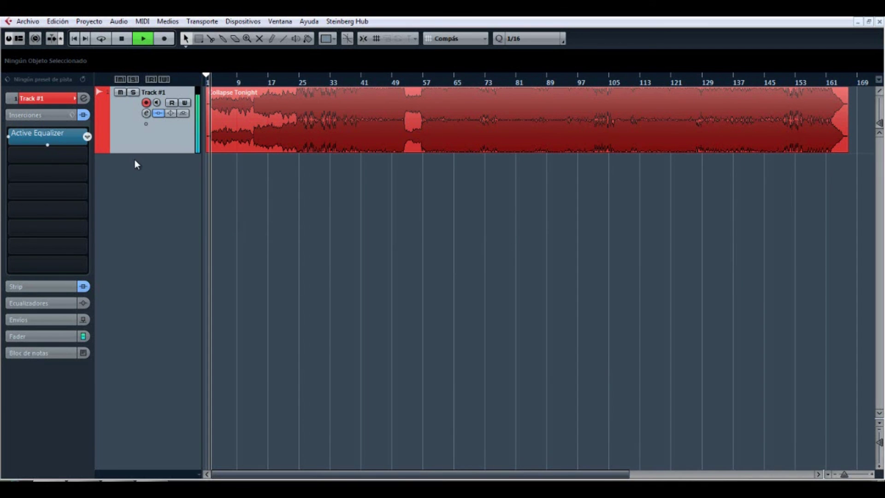
pyautogui.press('F3')
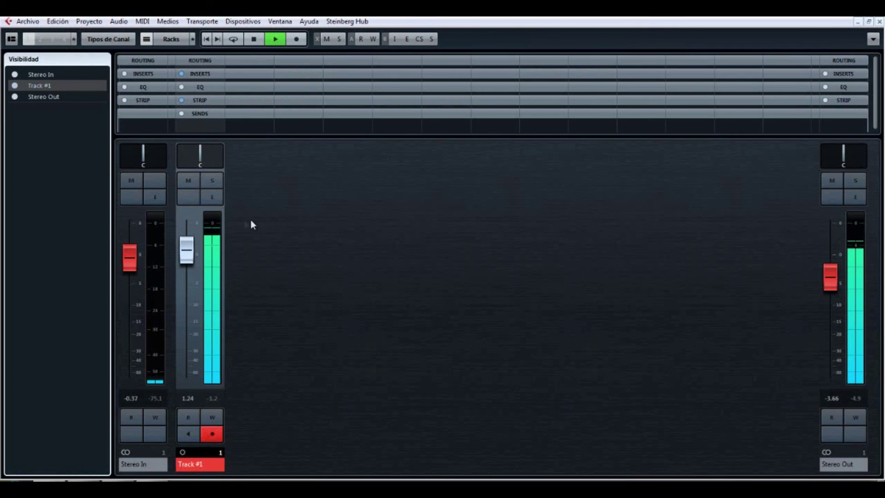
pyautogui.click(212, 197)
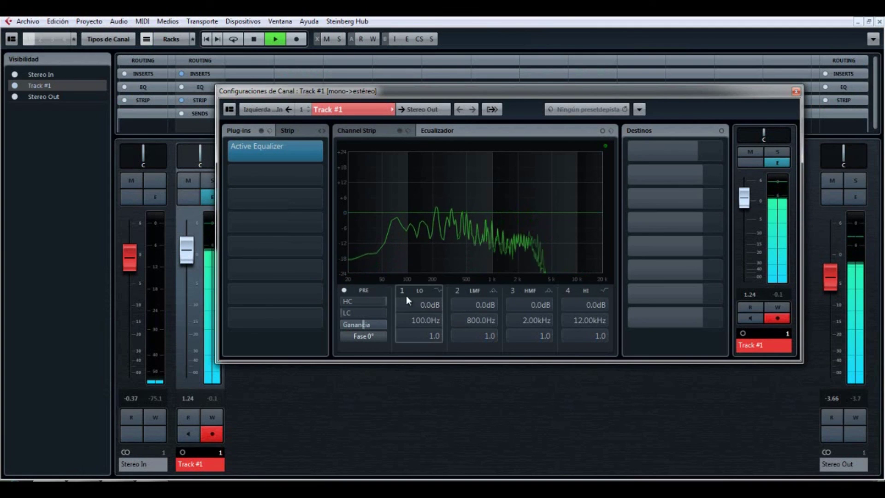
# Raise the gain of Track #1's LMF equalizer band to 24 dB and enable the band, toggling it to compare the effect
pyautogui.click(364, 302)
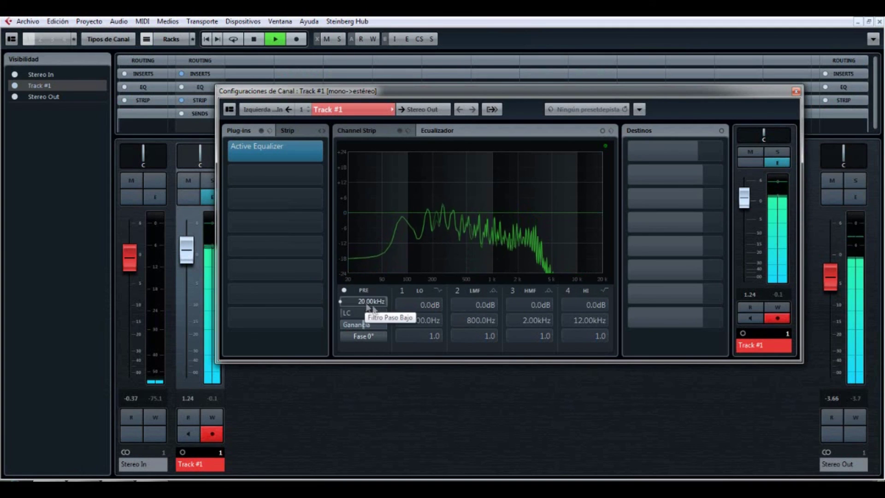
pyautogui.click(480, 305)
pyautogui.moveTo(479, 305); pyautogui.dragTo(513, 304)
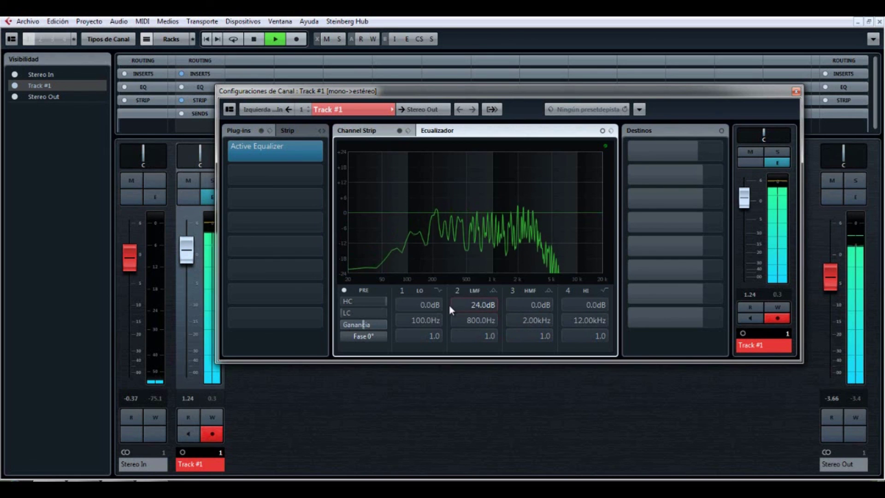
pyautogui.click(344, 290)
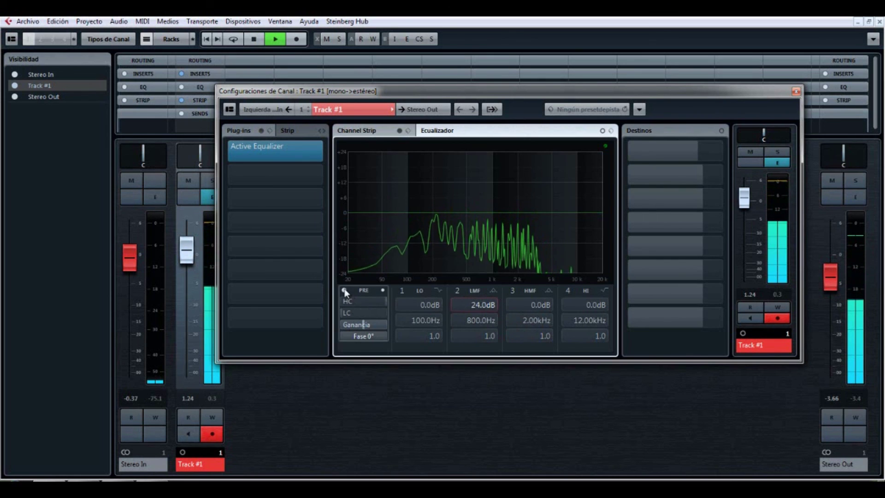
pyautogui.click(452, 291)
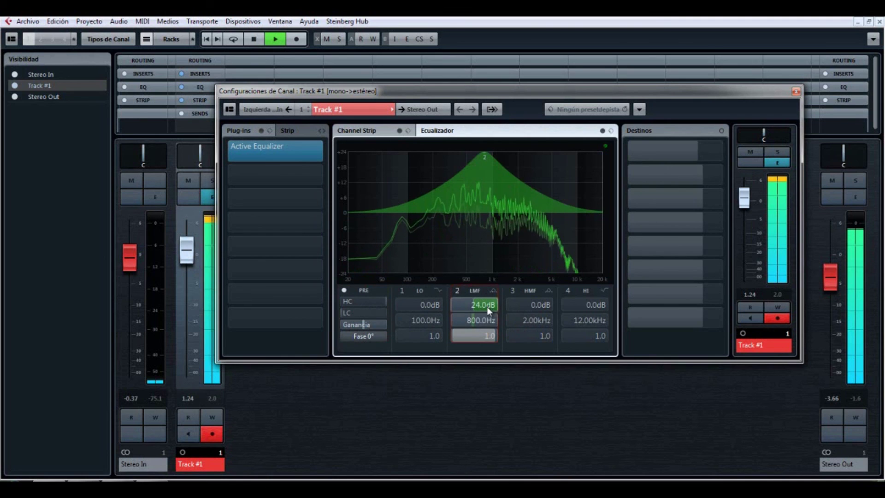
pyautogui.click(451, 291)
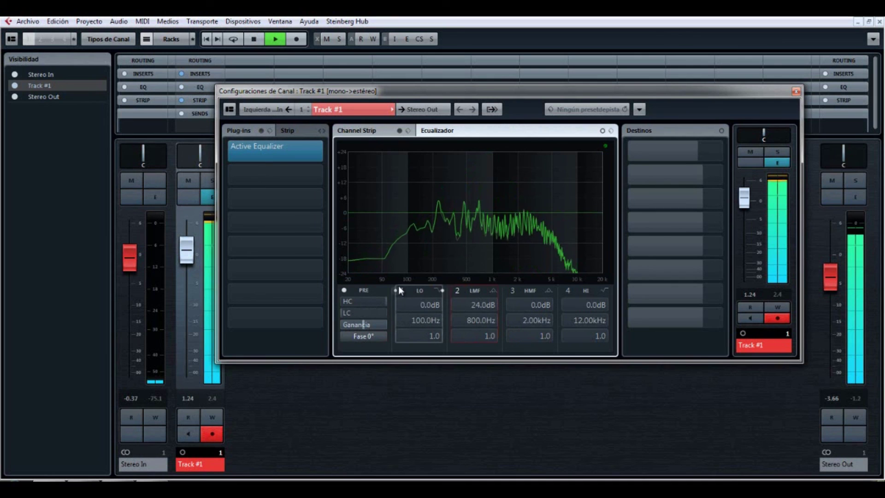
pyautogui.click(452, 291)
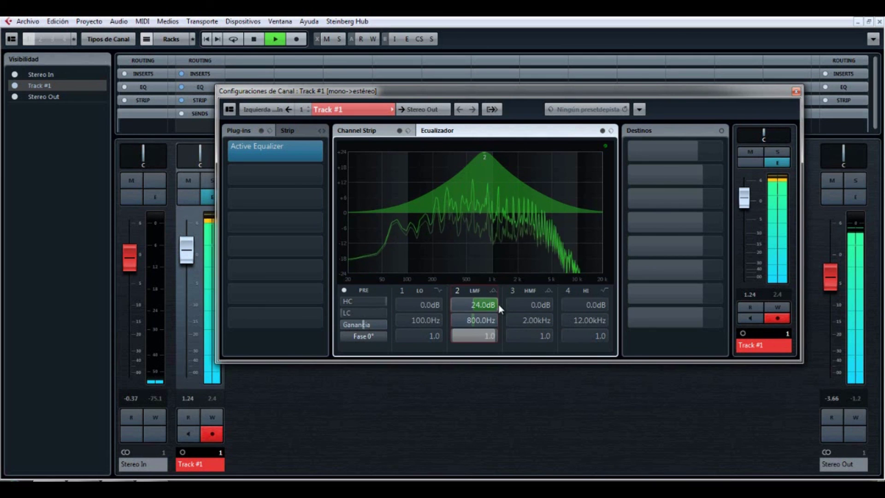
# Cut the LMF band's gain to -24 dB, settle it at -12.1 dB with a Q of 3.3, and close the channel settings
pyautogui.moveTo(491, 309); pyautogui.dragTo(440, 300)
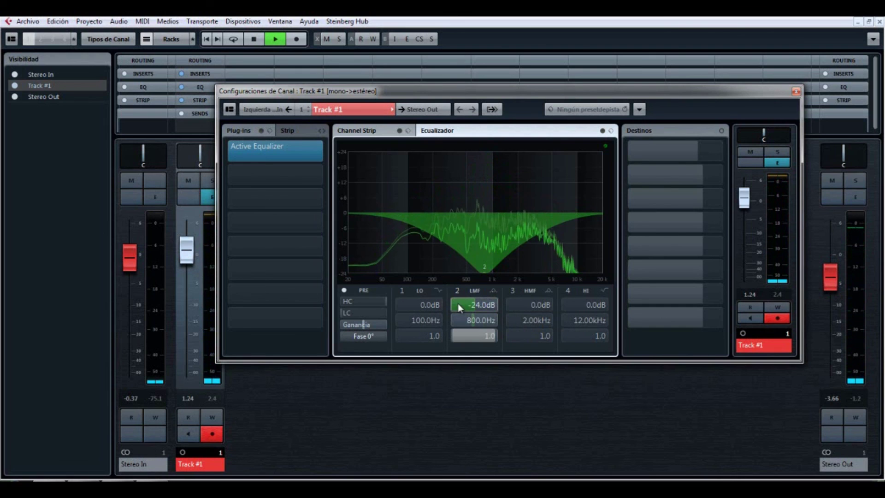
pyautogui.moveTo(459, 303); pyautogui.dragTo(467, 303)
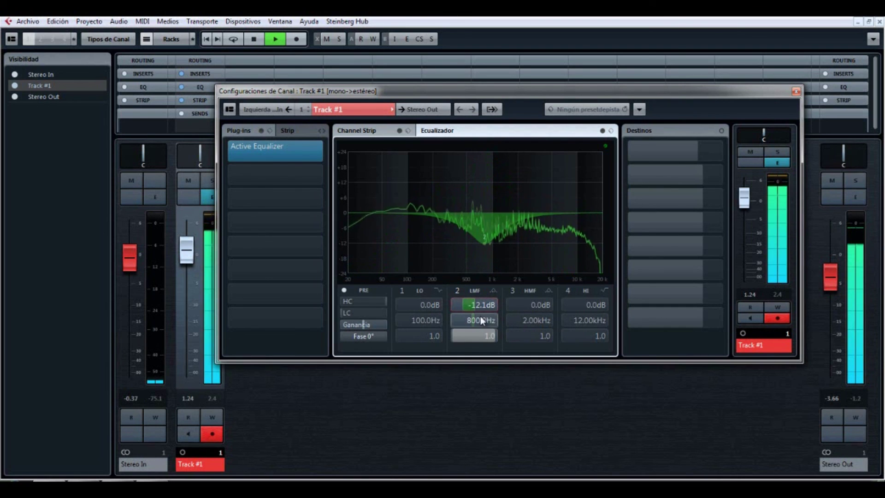
pyautogui.moveTo(495, 336); pyautogui.dragTo(532, 327)
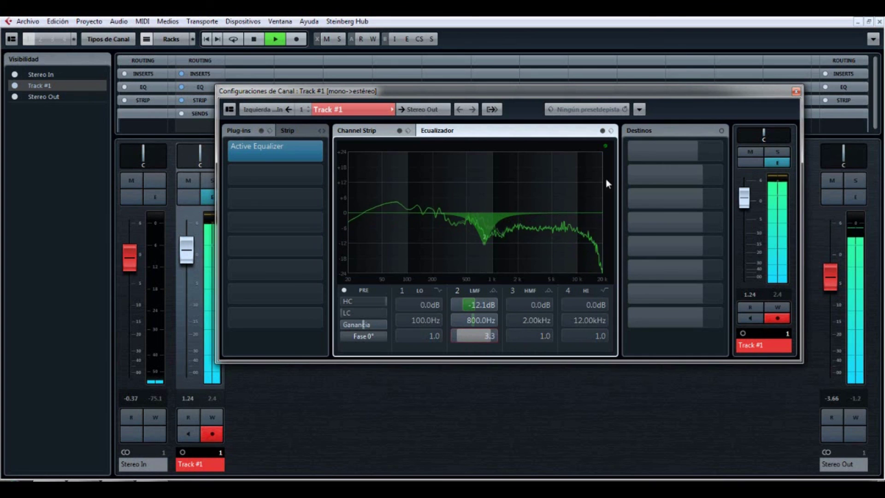
pyautogui.click(795, 93)
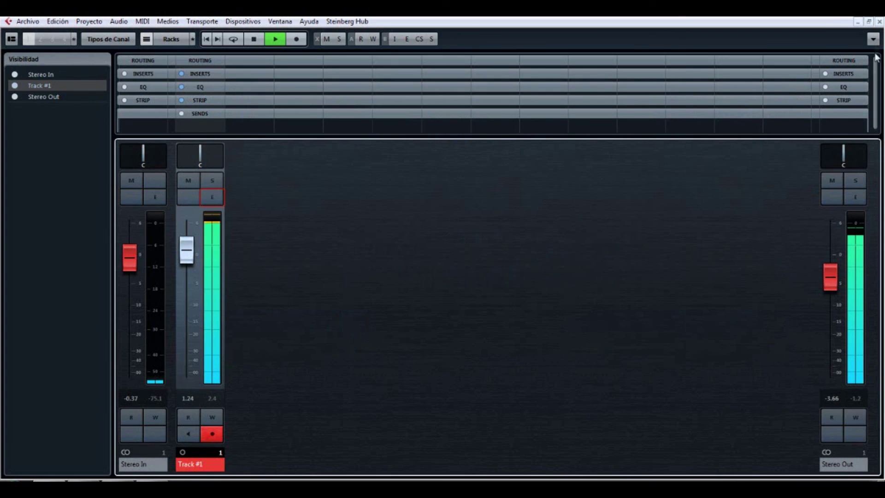
# Close the mixer, show and hide it once more over the project window, and stop playback
pyautogui.click(879, 23)
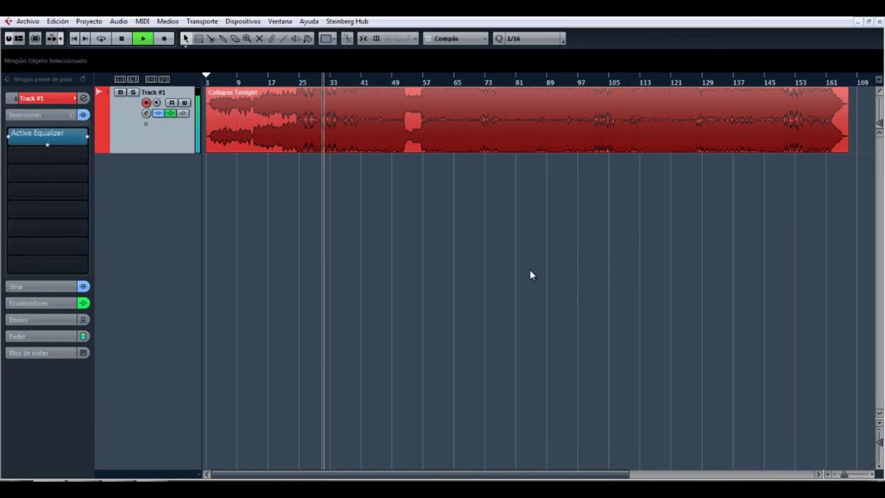
pyautogui.press('F3')
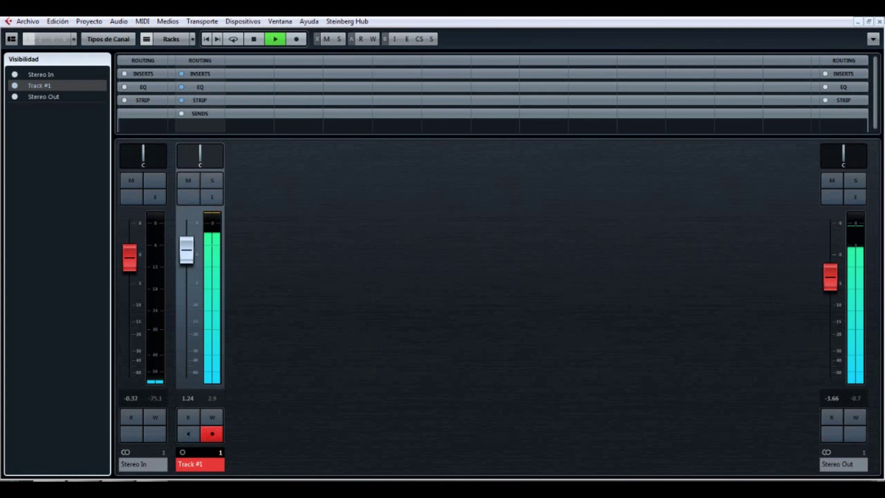
pyautogui.press('F3')
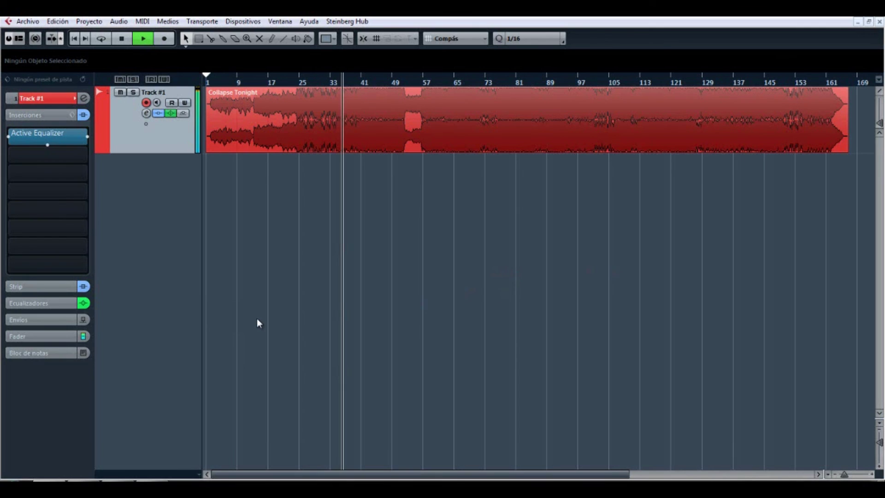
pyautogui.press('space')
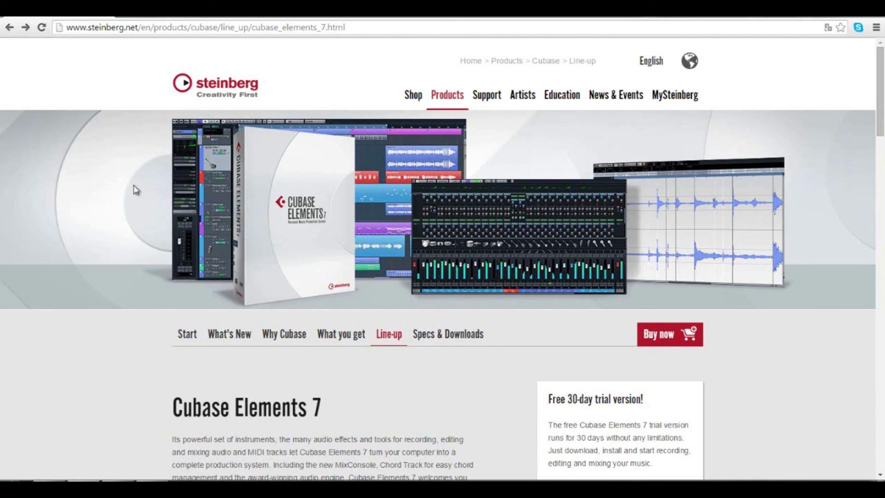
# In the web browser, examine the description, trial offer, price and key features on Steinberg's Cubase Elements 7 product page
pyautogui.scroll(-3, 108, 327)
pyautogui.scroll(-1, 109, 328)
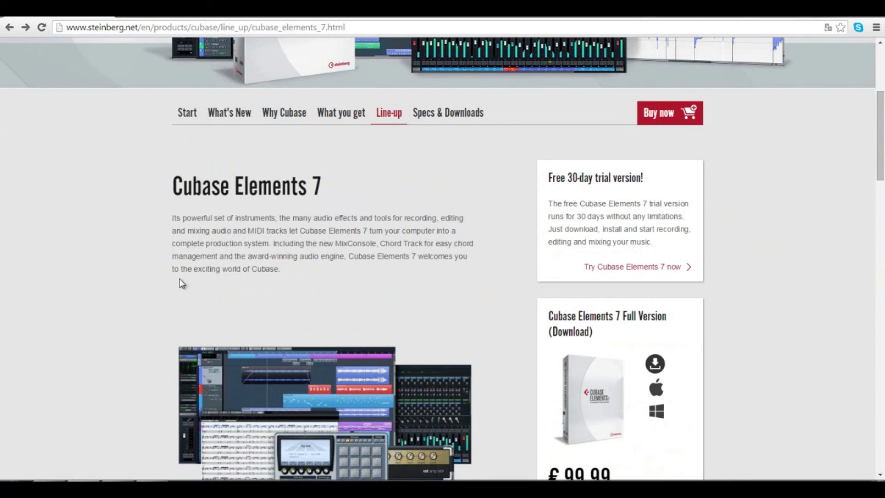
pyautogui.scroll(-4, 146, 287)
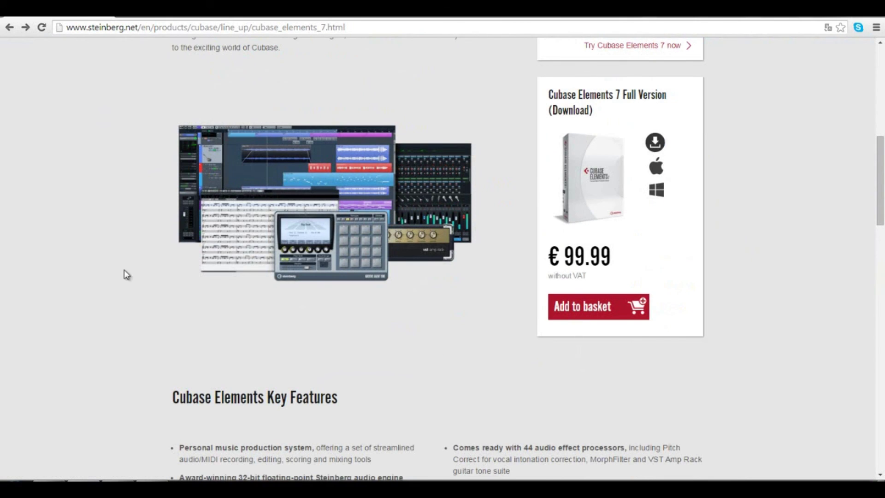
pyautogui.scroll(-4, 121, 282)
pyautogui.scroll(2, 116, 286)
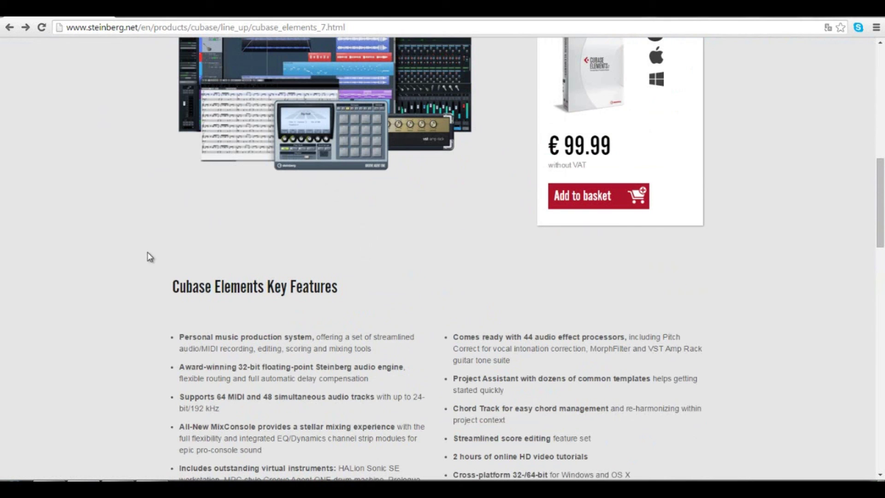
pyautogui.scroll(9, 147, 318)
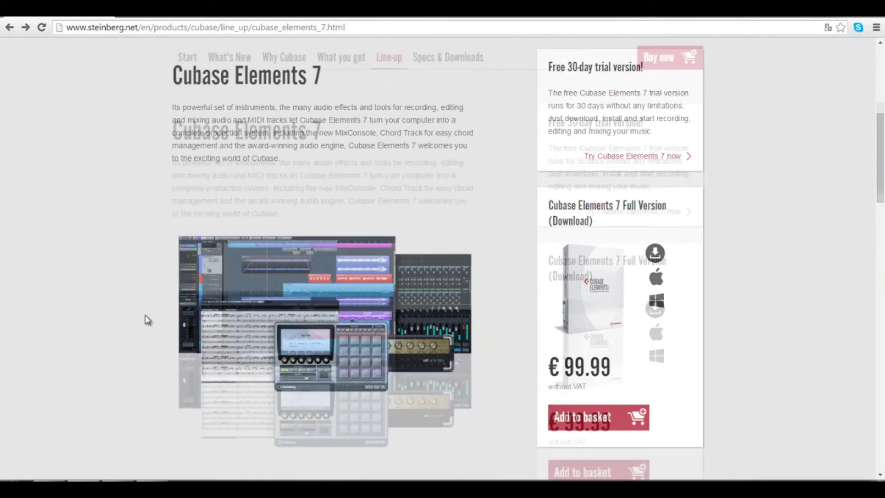